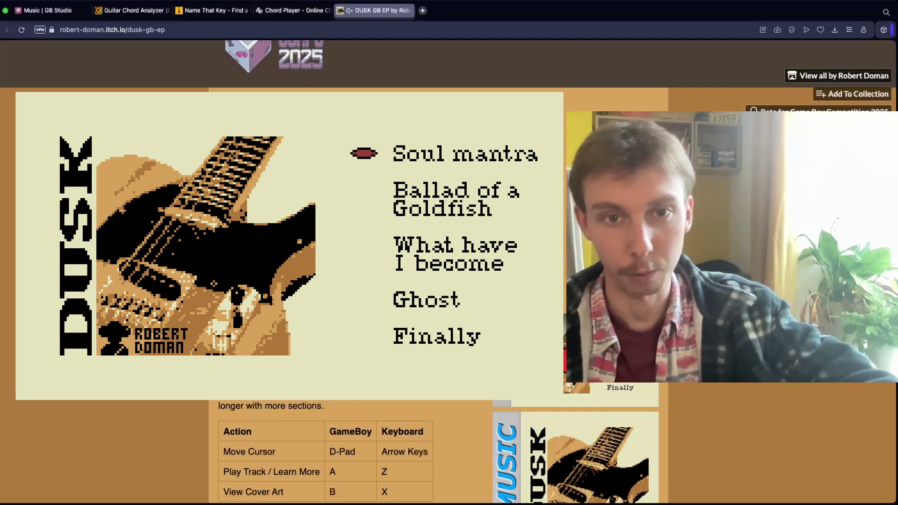
- Move the track cursor down through the EP's track list from Soul mantra to Finally
{"action": "key", "text": "Down"}
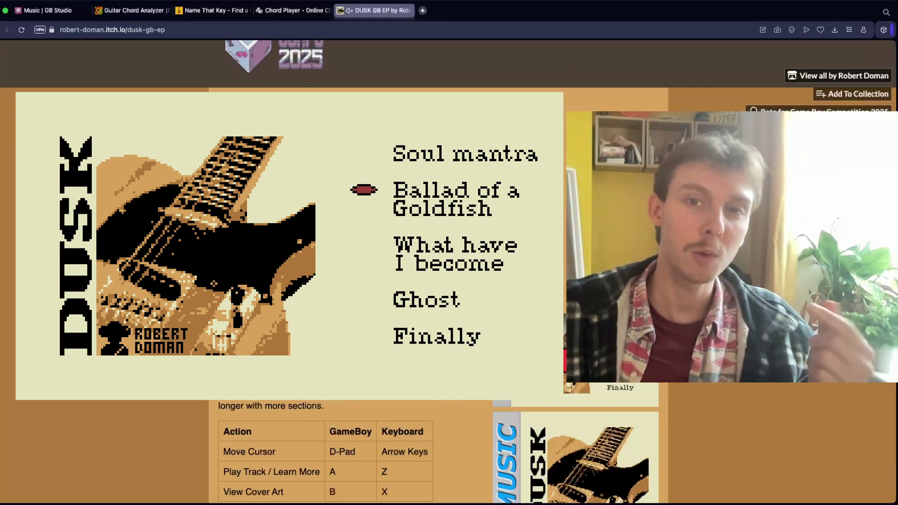
{"action": "key", "text": "Down"}
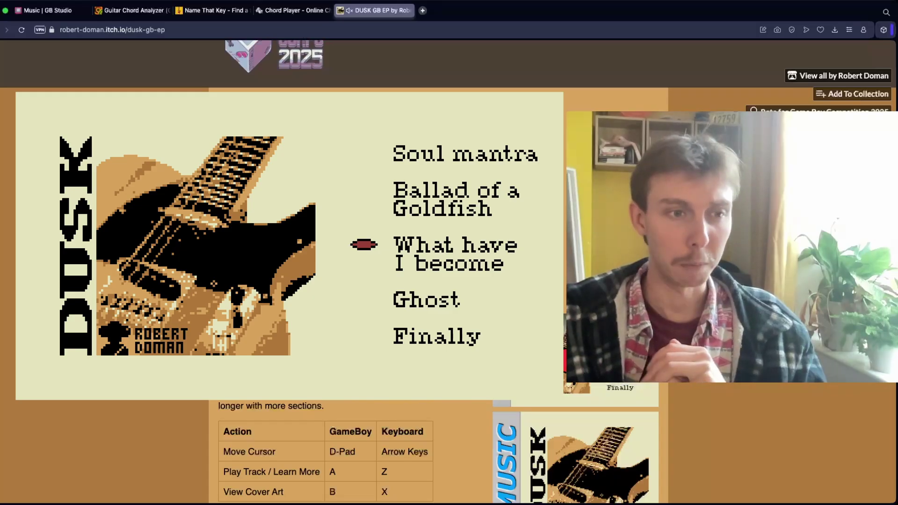
{"action": "key", "text": "Down"}
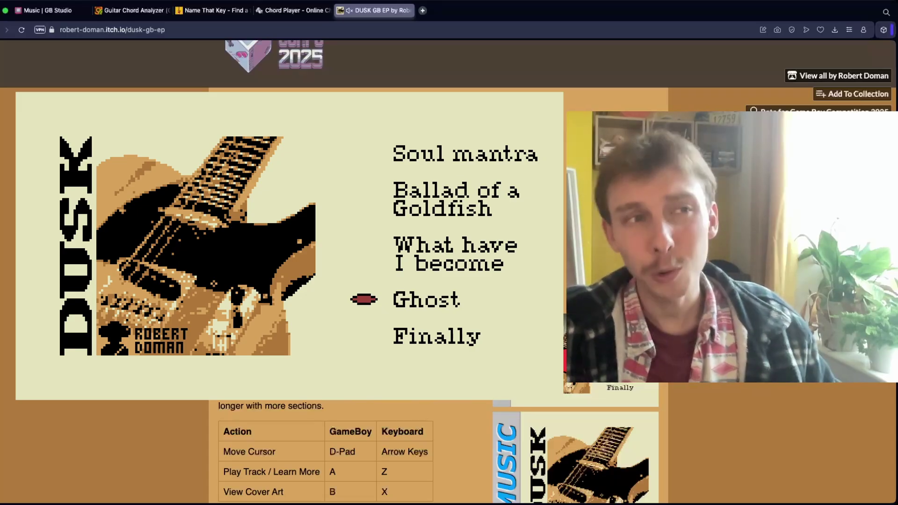
{"action": "key", "text": "Down"}
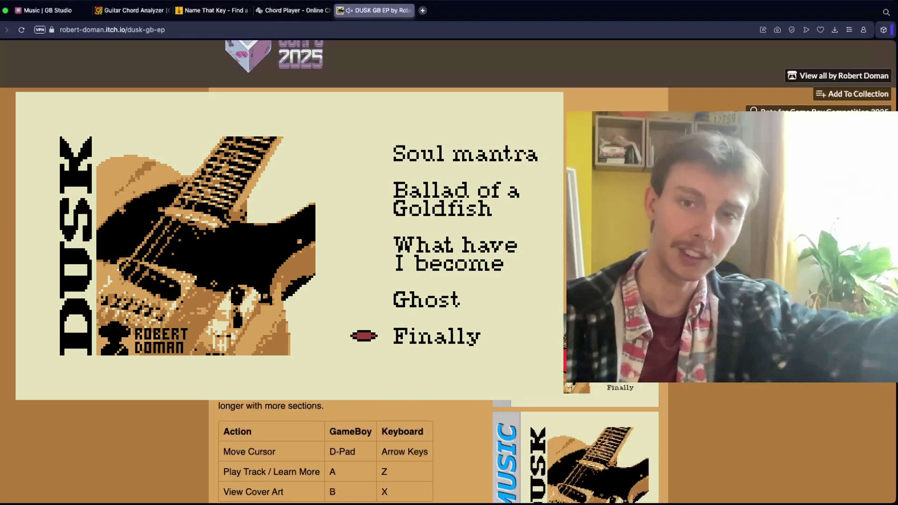
- Examine the notes on the Duty 1, Wave, Noise and Duty 2 channels, expanding the Wave instruments along the way
{"action": "scroll", "coordinate": [327, 445], "scroll_direction": "up", "scroll_amount": 2}
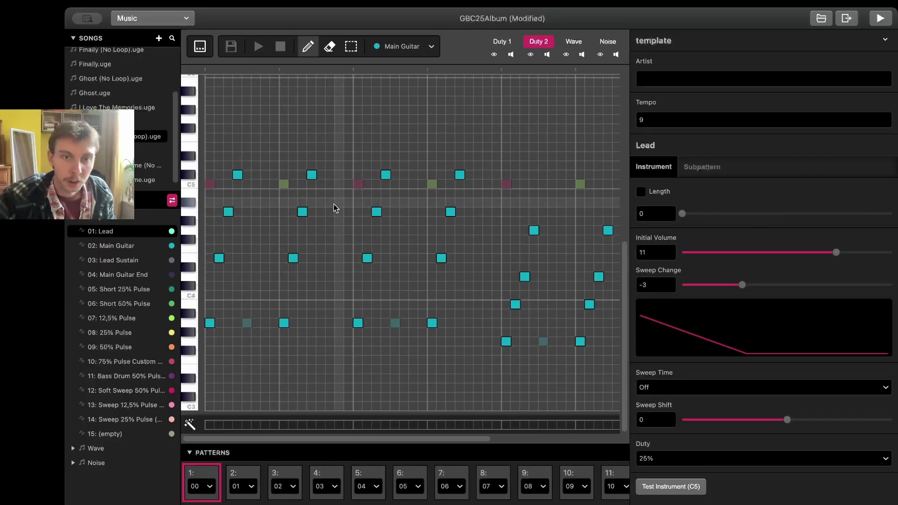
{"action": "left_click", "coordinate": [508, 42]}
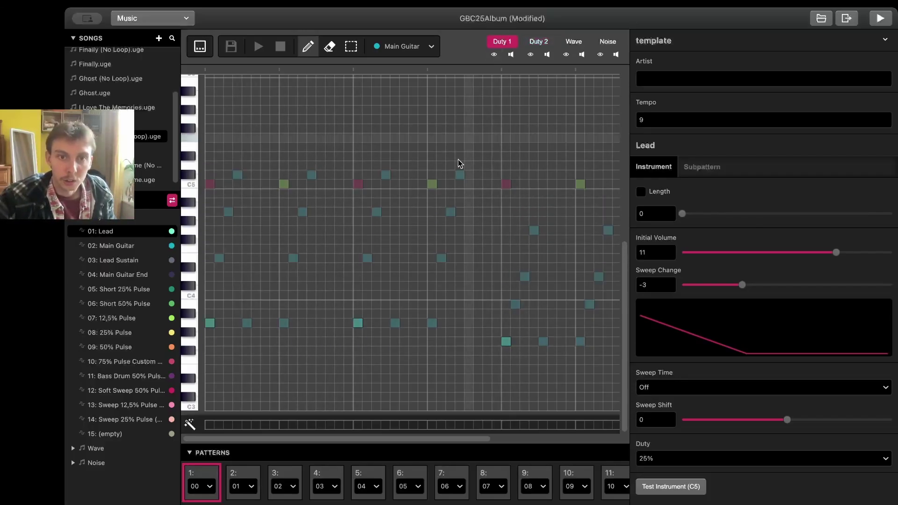
{"action": "left_click", "coordinate": [576, 42]}
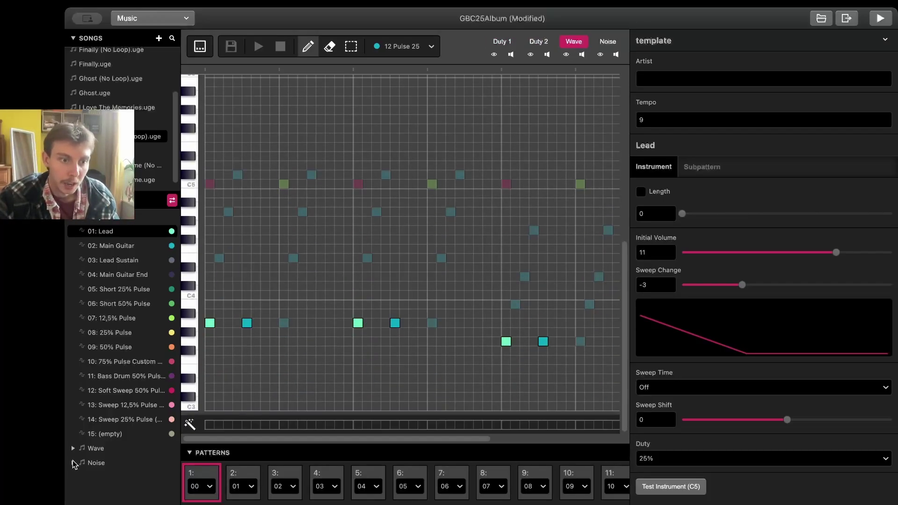
{"action": "left_click", "coordinate": [73, 449]}
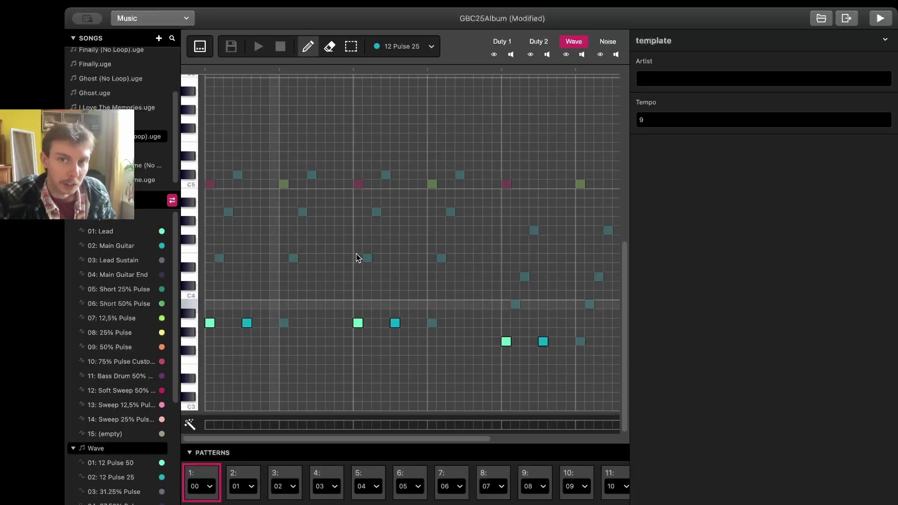
{"action": "left_click", "coordinate": [609, 42]}
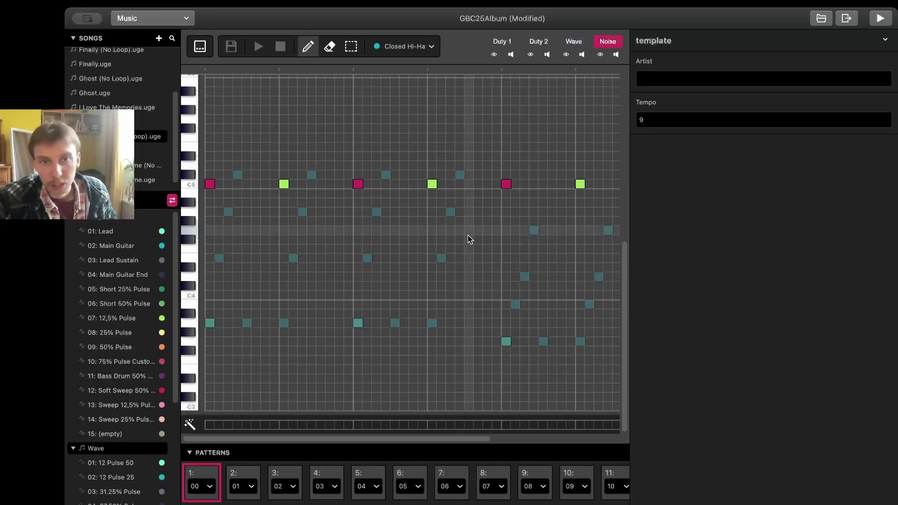
{"action": "scroll", "coordinate": [468, 235], "scroll_direction": "up", "scroll_amount": 3}
{"action": "scroll", "coordinate": [467, 235], "scroll_direction": "down", "scroll_amount": 3}
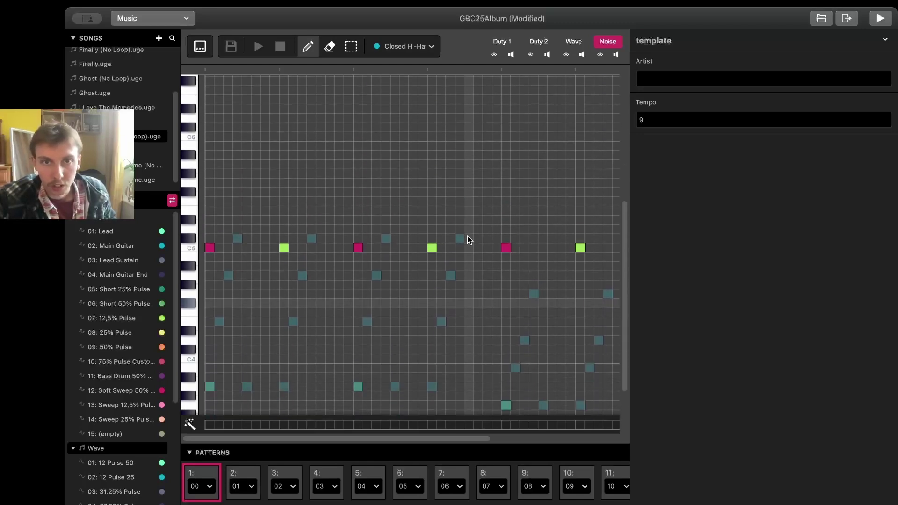
{"action": "left_click", "coordinate": [535, 43]}
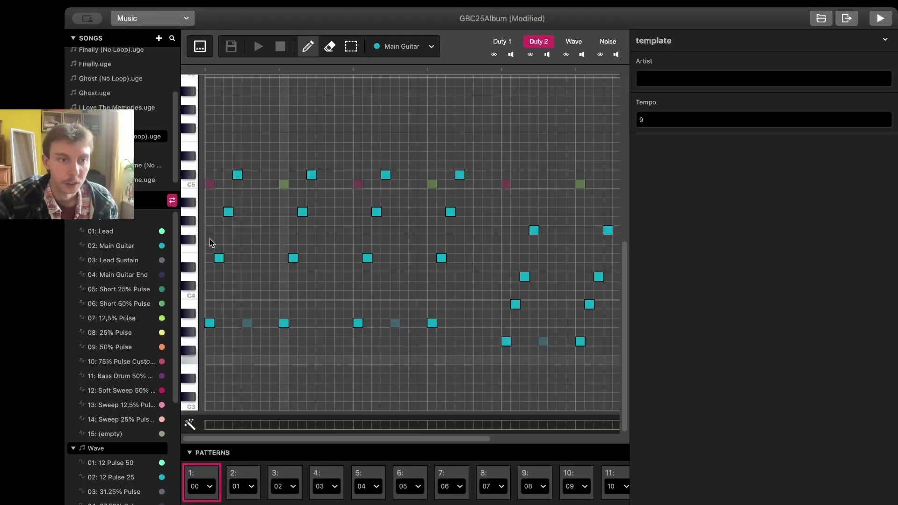
- Open the no-loop version of What Have I Become and view the Duty 1 notes in its first pattern
{"action": "scroll", "coordinate": [136, 150], "scroll_direction": "down", "scroll_amount": 1}
{"action": "left_click", "coordinate": [135, 156]}
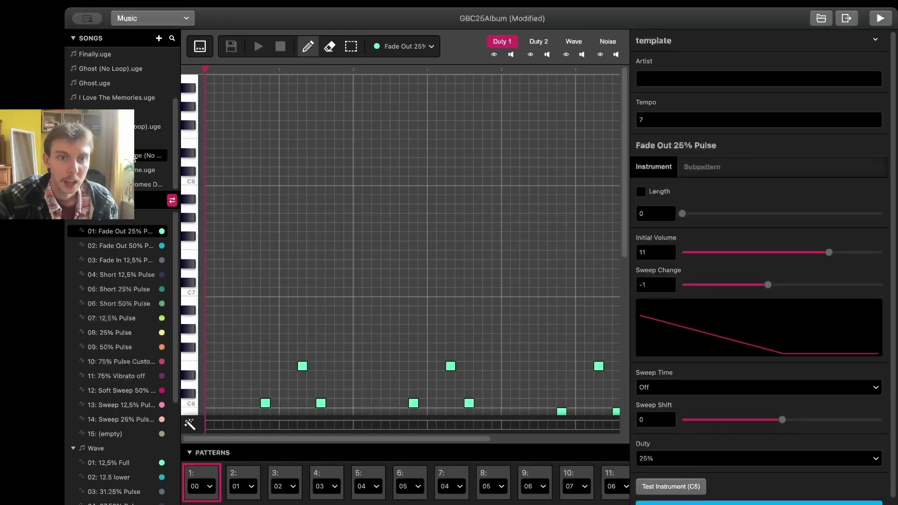
{"action": "scroll", "coordinate": [321, 292], "scroll_direction": "down", "scroll_amount": 5}
{"action": "scroll", "coordinate": [324, 311], "scroll_direction": "up", "scroll_amount": 3}
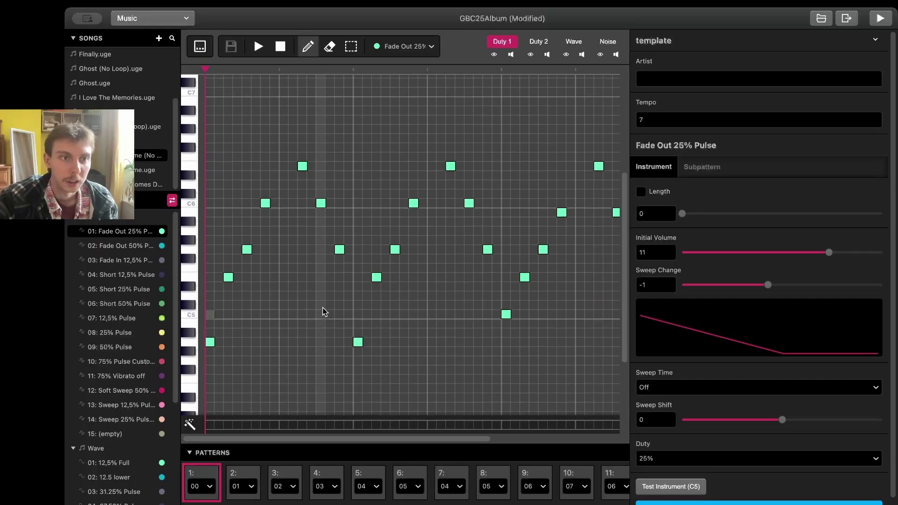
{"action": "scroll", "coordinate": [295, 311], "scroll_direction": "right", "scroll_amount": 10}
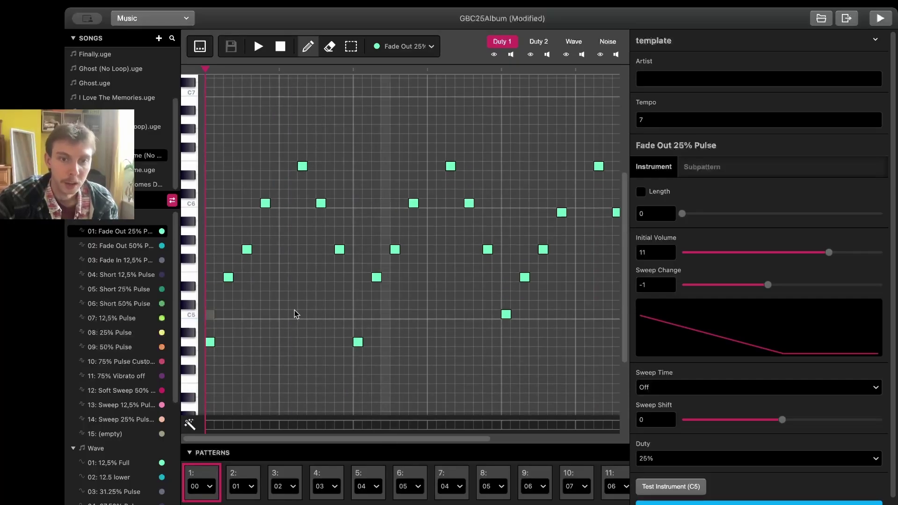
- Examine the Duty 1 notes in the second and 21st patterns of the song
{"action": "left_click", "coordinate": [241, 475]}
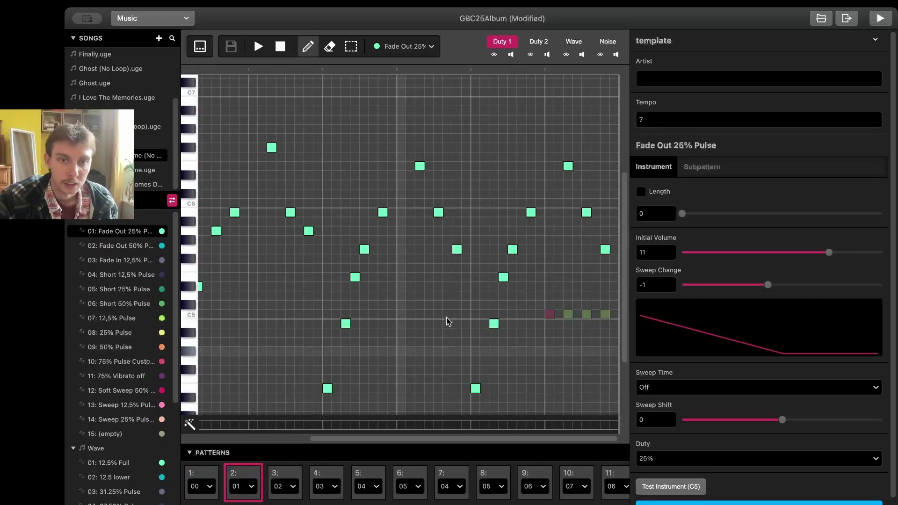
{"action": "scroll", "coordinate": [453, 315], "scroll_direction": "left", "scroll_amount": 2}
{"action": "scroll", "coordinate": [456, 316], "scroll_direction": "right", "scroll_amount": 2}
{"action": "scroll", "coordinate": [456, 316], "scroll_direction": "left", "scroll_amount": 2}
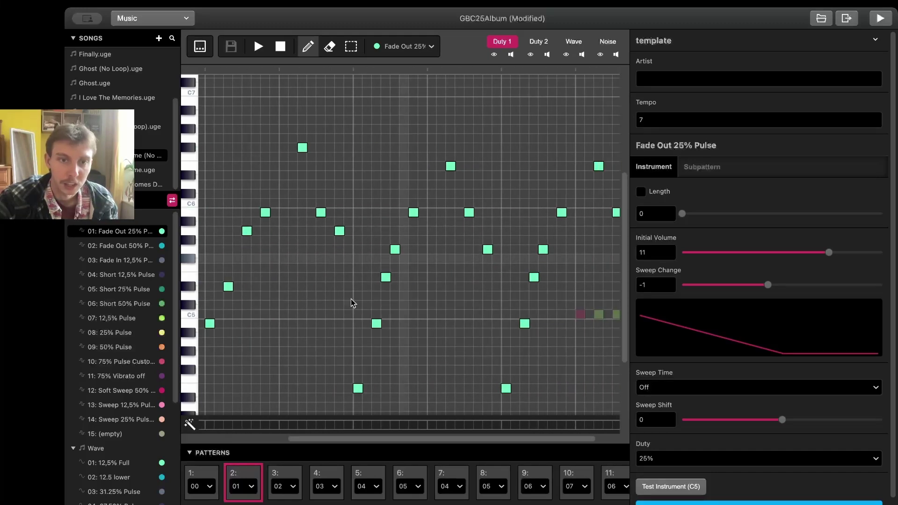
{"action": "scroll", "coordinate": [397, 480], "scroll_direction": "right", "scroll_amount": 10}
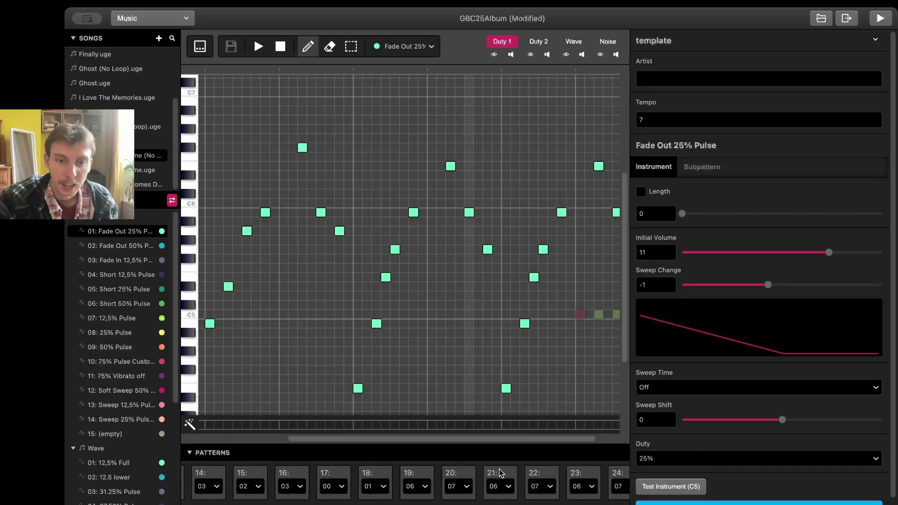
{"action": "left_click", "coordinate": [499, 482]}
{"action": "scroll", "coordinate": [408, 279], "scroll_direction": "left", "scroll_amount": 5}
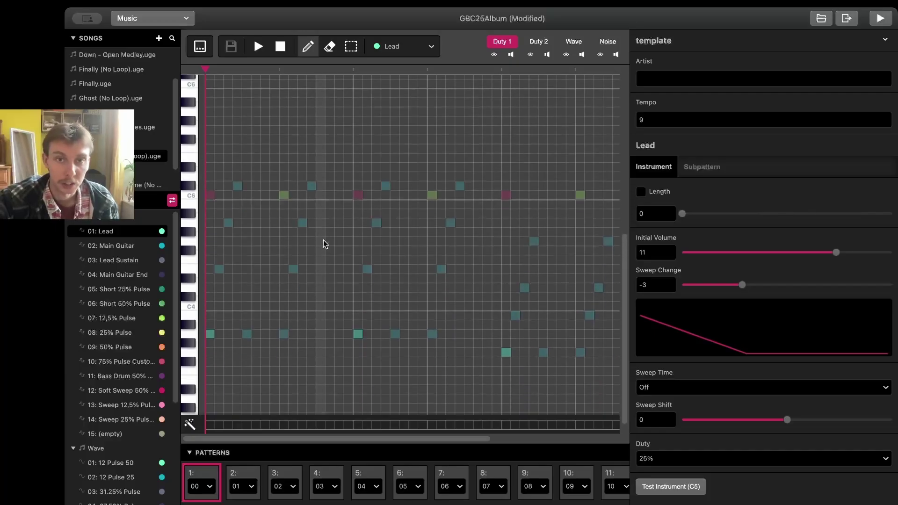
- Show the notes of the Duty 2 channel in the tempo 9 song
{"action": "left_click", "coordinate": [538, 41]}
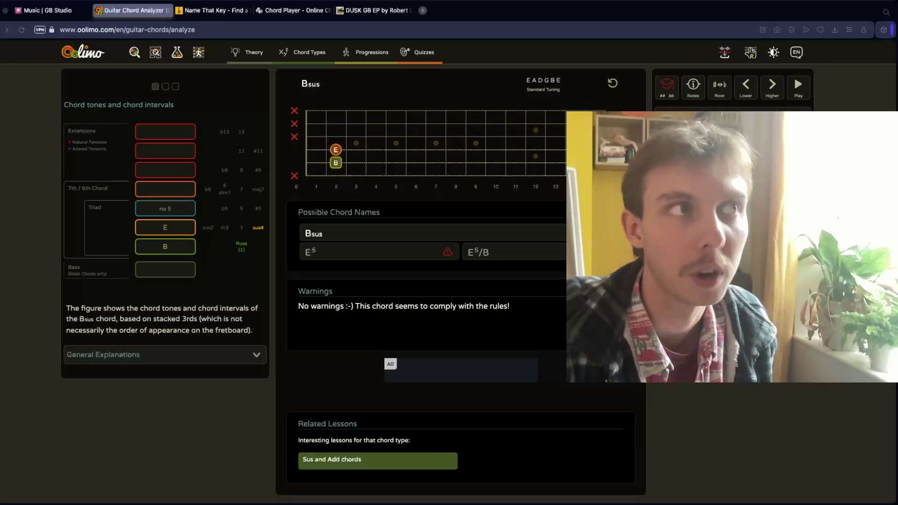
- Clear the B and E notes from the fretboard and enter an open E major chord fingered 022100
{"action": "left_click", "coordinate": [336, 163]}
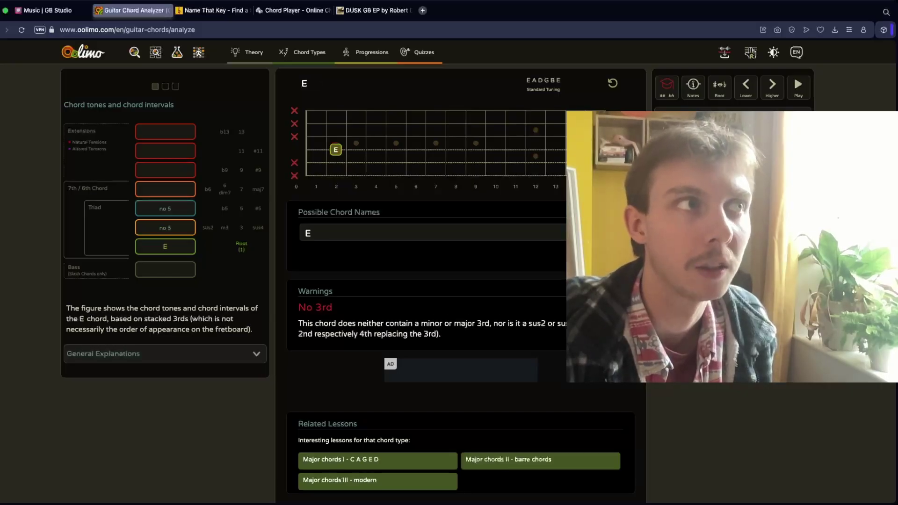
{"action": "left_click", "coordinate": [336, 150]}
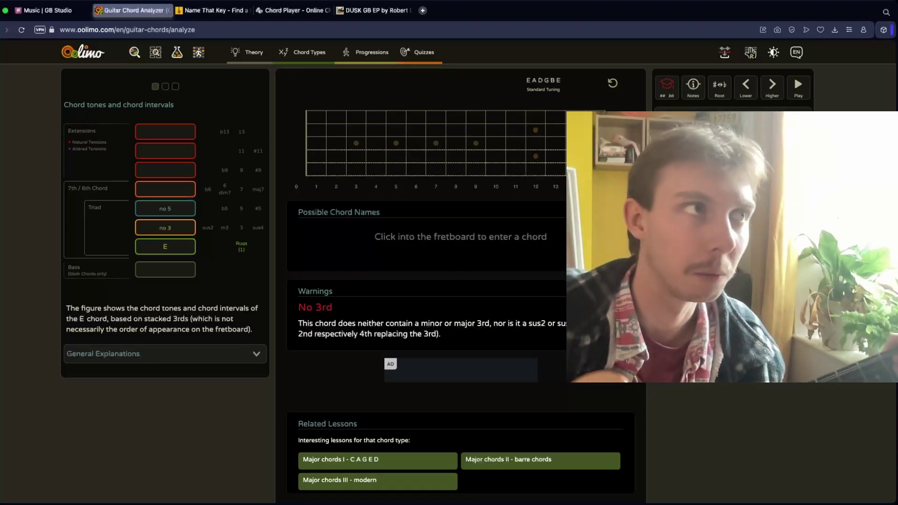
{"action": "left_click", "coordinate": [294, 175]}
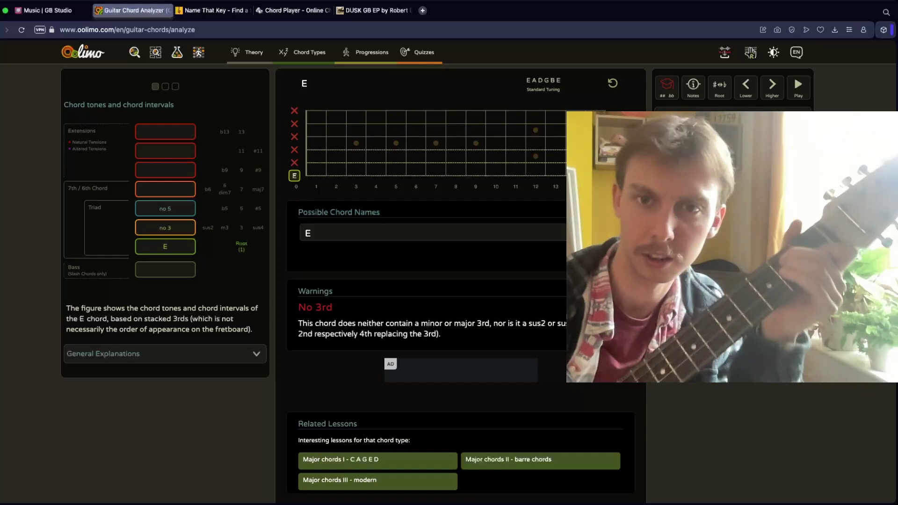
{"action": "left_click", "coordinate": [336, 162]}
{"action": "left_click", "coordinate": [336, 149]}
{"action": "left_click", "coordinate": [316, 136]}
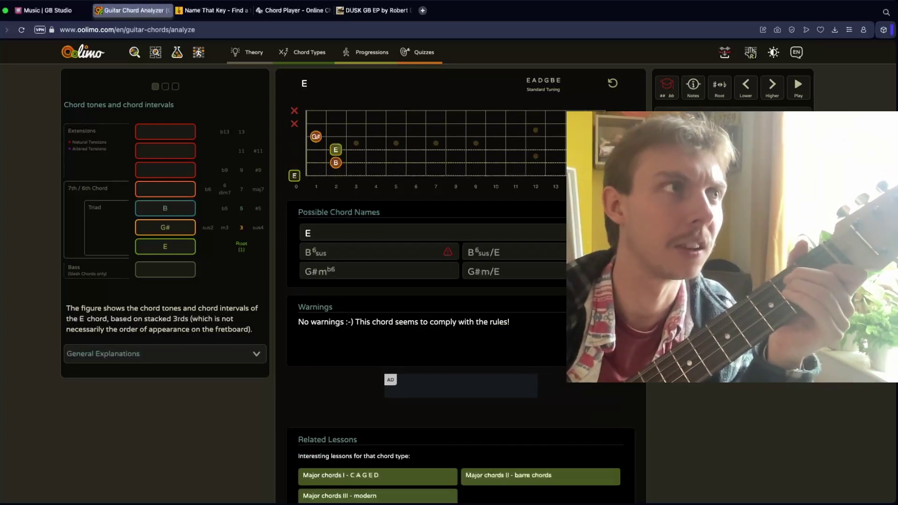
{"action": "left_click", "coordinate": [295, 123]}
{"action": "left_click", "coordinate": [294, 110]}
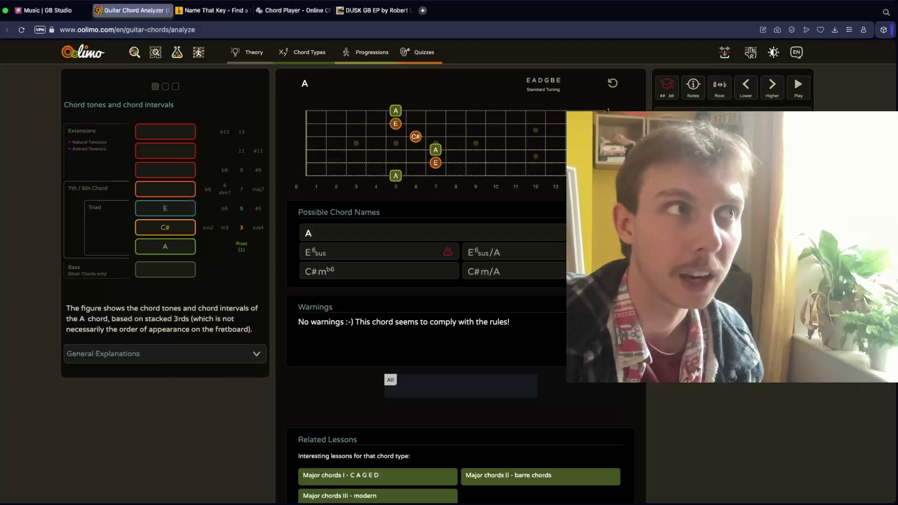
- Replace the A barre chord with an open B7, and vary it with C# on the B string and an open D string
{"action": "left_click", "coordinate": [355, 176]}
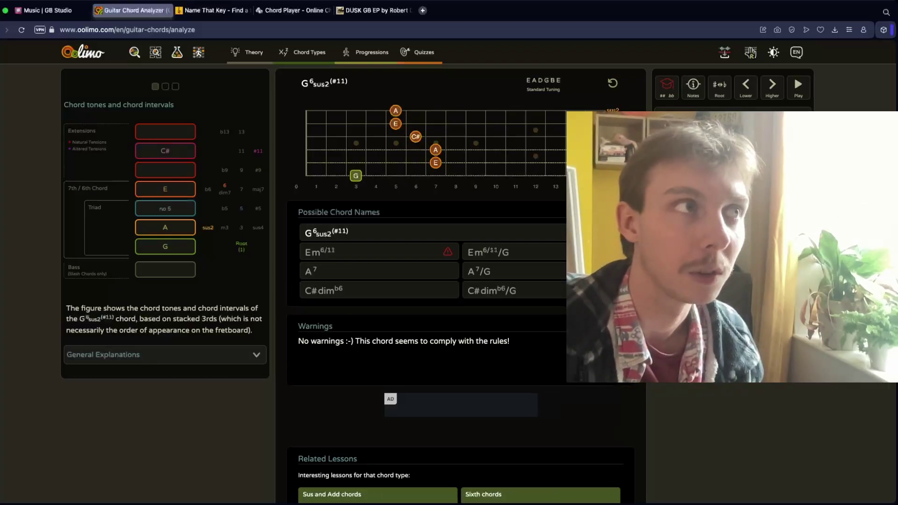
{"action": "left_click", "coordinate": [355, 175]}
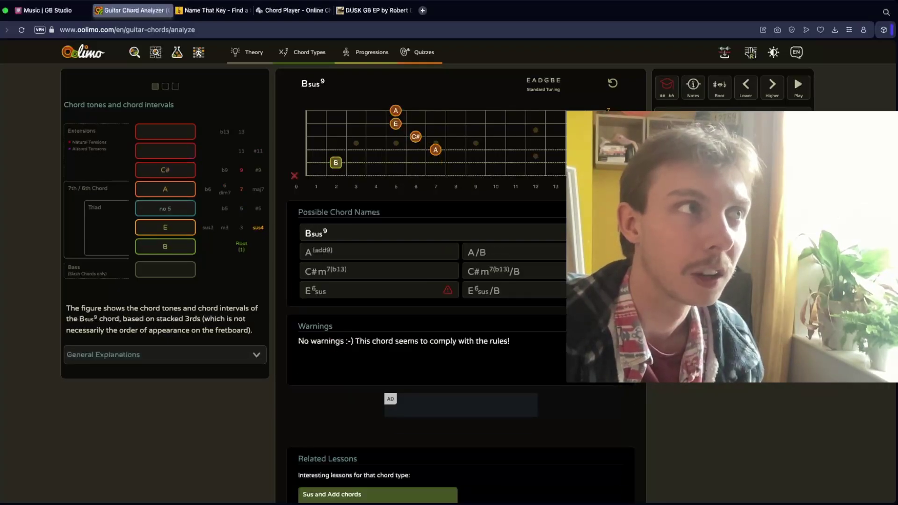
{"action": "left_click", "coordinate": [316, 150]}
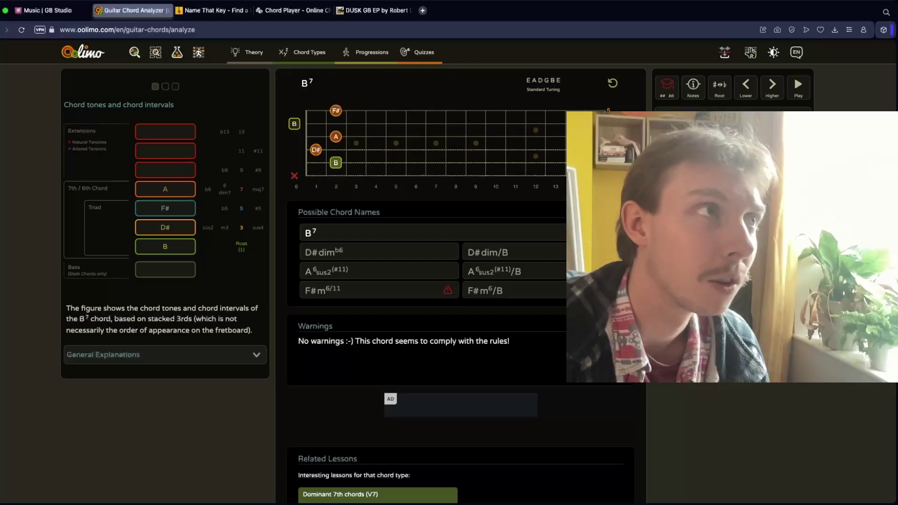
{"action": "left_click", "coordinate": [336, 123]}
{"action": "left_click", "coordinate": [295, 150]}
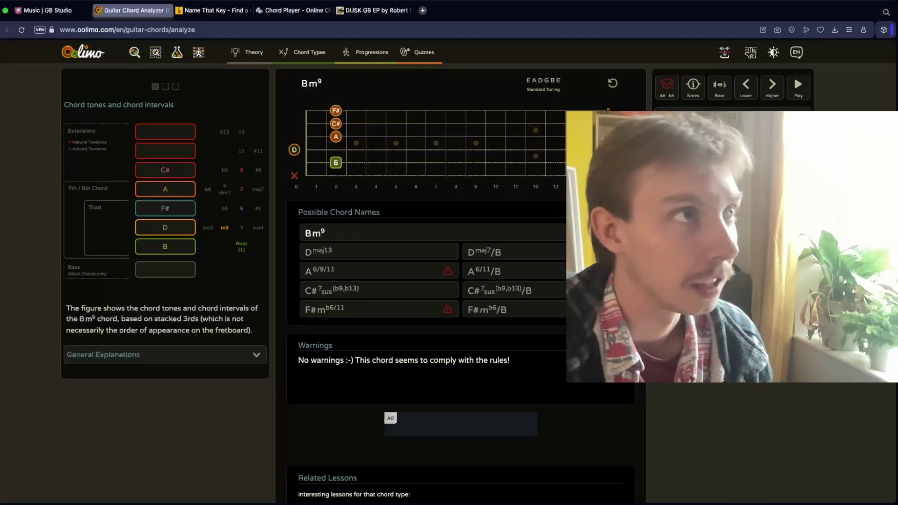
- Change the fretboard notes back to an open E major chord, with G# and E fretted and the outer strings open
{"action": "left_click", "coordinate": [316, 136]}
{"action": "left_click", "coordinate": [336, 150]}
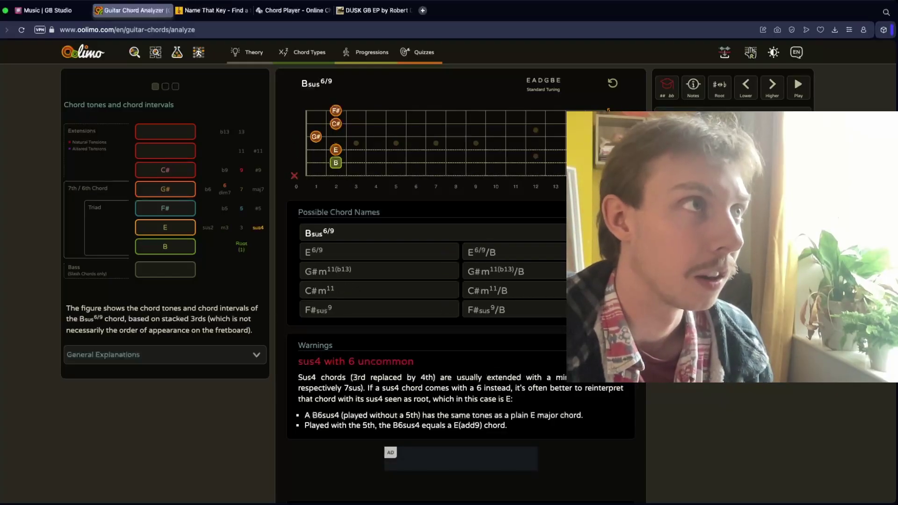
{"action": "left_click", "coordinate": [294, 111]}
{"action": "left_click", "coordinate": [294, 123]}
{"action": "left_click", "coordinate": [295, 175]}
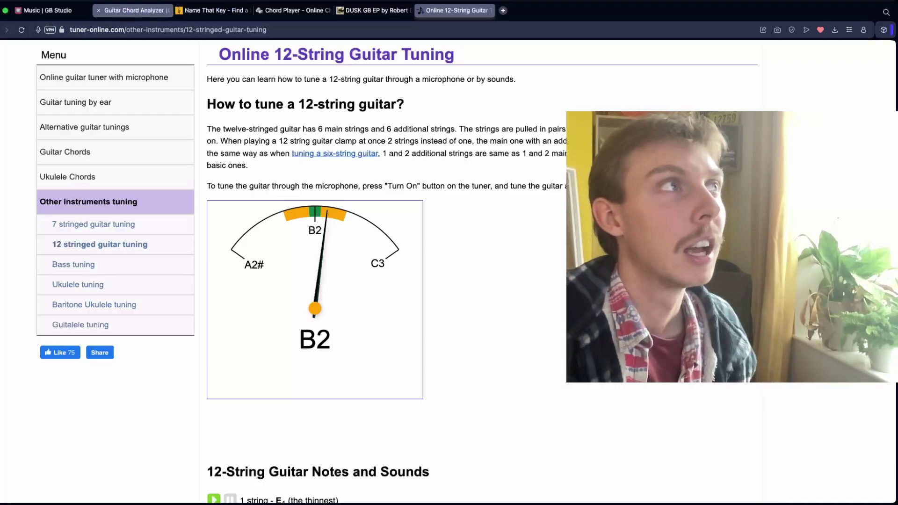
- Switch from the online guitar tuner to the Guitar Chord Analyzer
{"action": "left_click", "coordinate": [133, 10]}
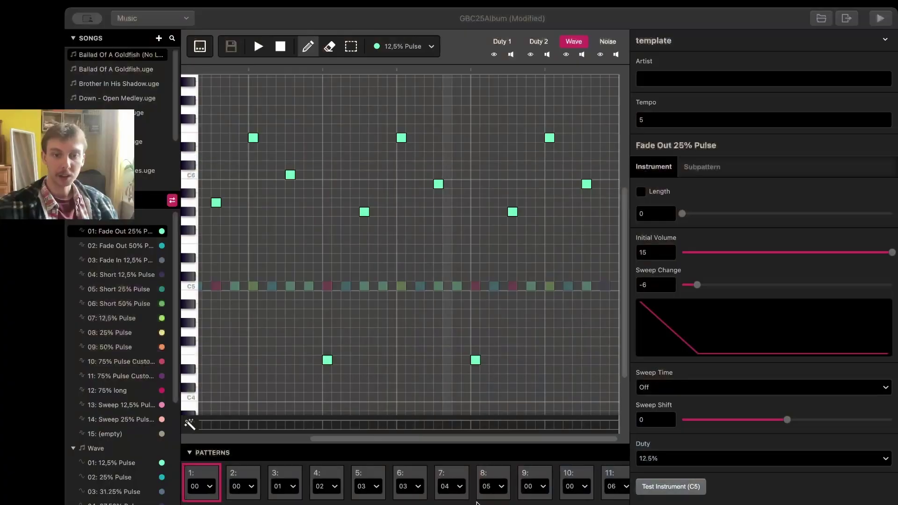
- View the Short 25% Pulse and 75% Pulse Custom Vibrato instrument settings, and show the vibrato instrument's subpattern
{"action": "left_click", "coordinate": [428, 499]}
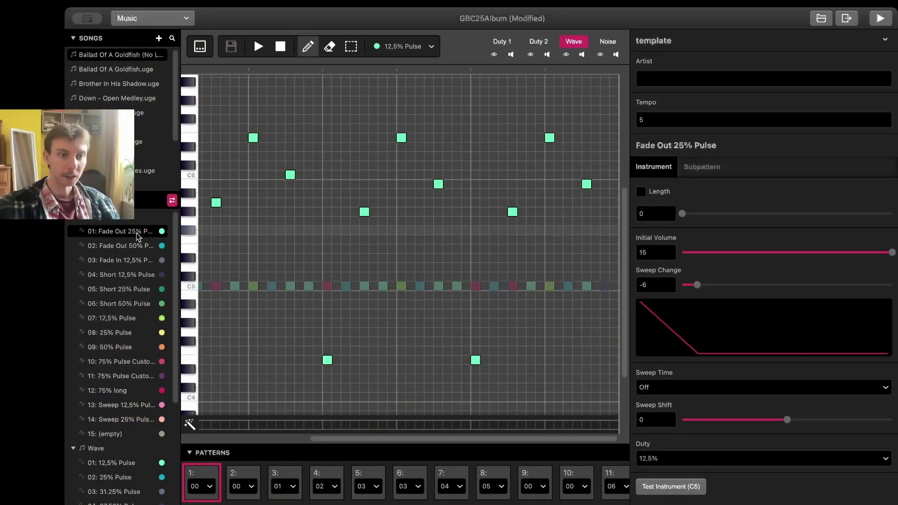
{"action": "left_click", "coordinate": [117, 289]}
{"action": "scroll", "coordinate": [121, 324], "scroll_direction": "down", "scroll_amount": 1}
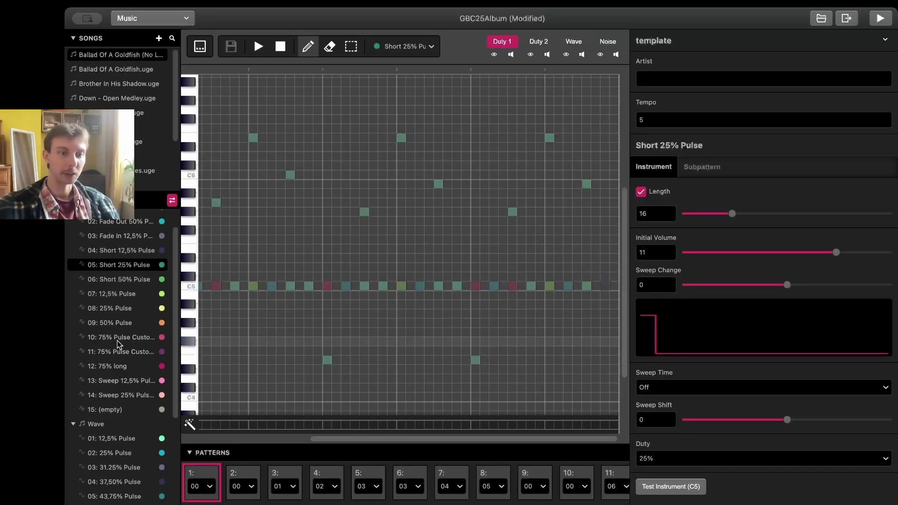
{"action": "left_click", "coordinate": [116, 339]}
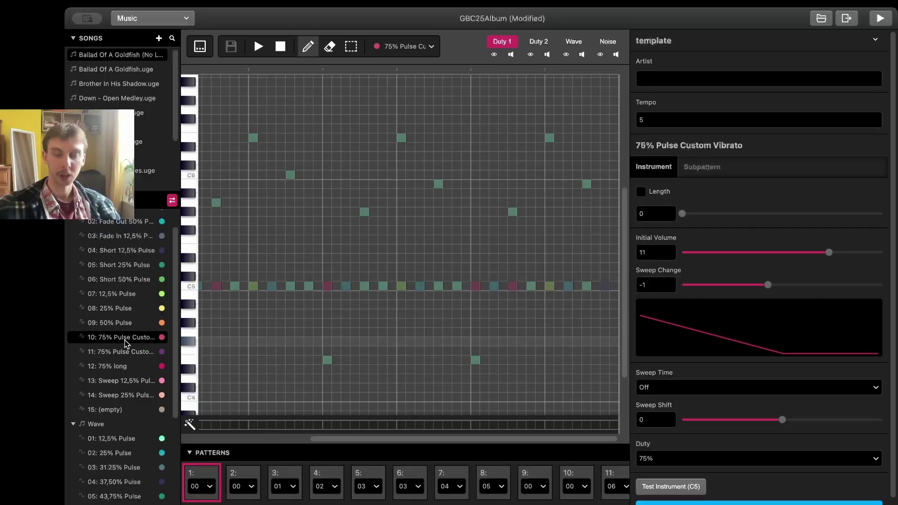
{"action": "left_click", "coordinate": [686, 169]}
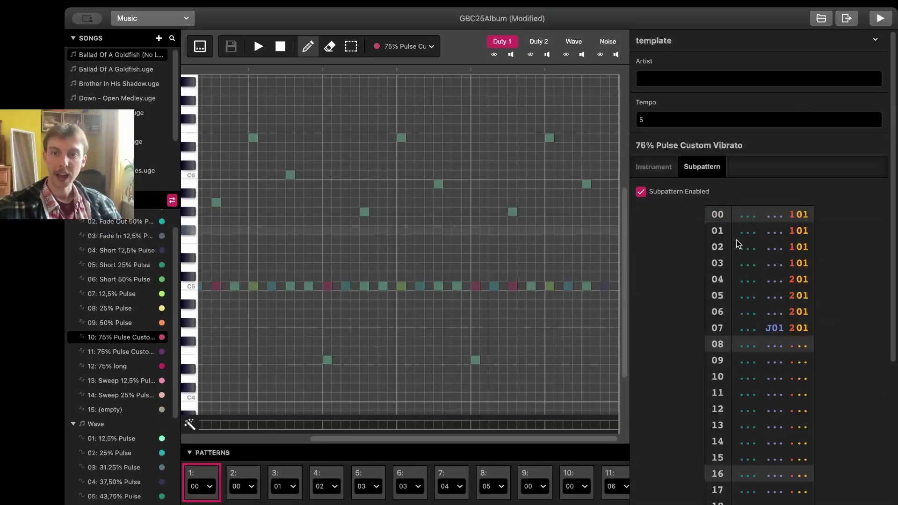
- Compare the subpatterns of the duty instruments from Fade Out 25% Pulse through Short 50% Pulse
{"action": "left_click", "coordinate": [746, 213]}
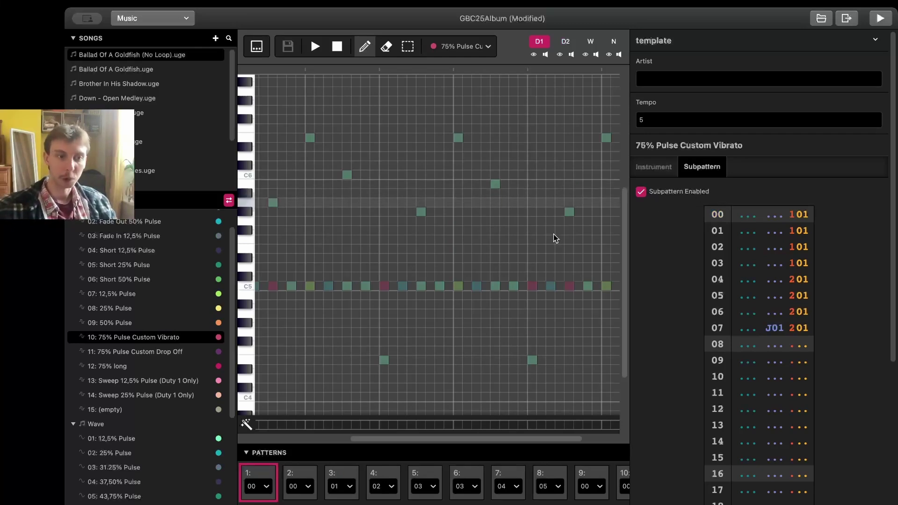
{"action": "scroll", "coordinate": [126, 282], "scroll_direction": "up", "scroll_amount": 1}
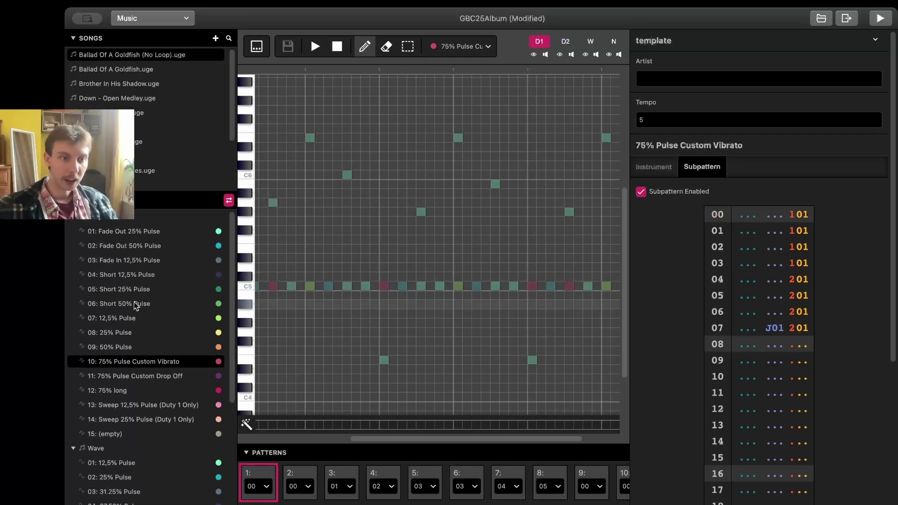
{"action": "left_click", "coordinate": [139, 232]}
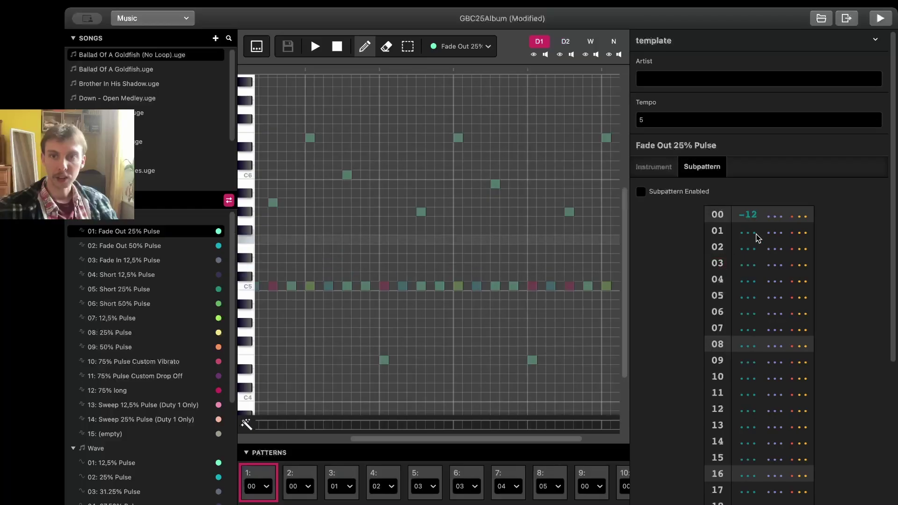
{"action": "left_click", "coordinate": [747, 217]}
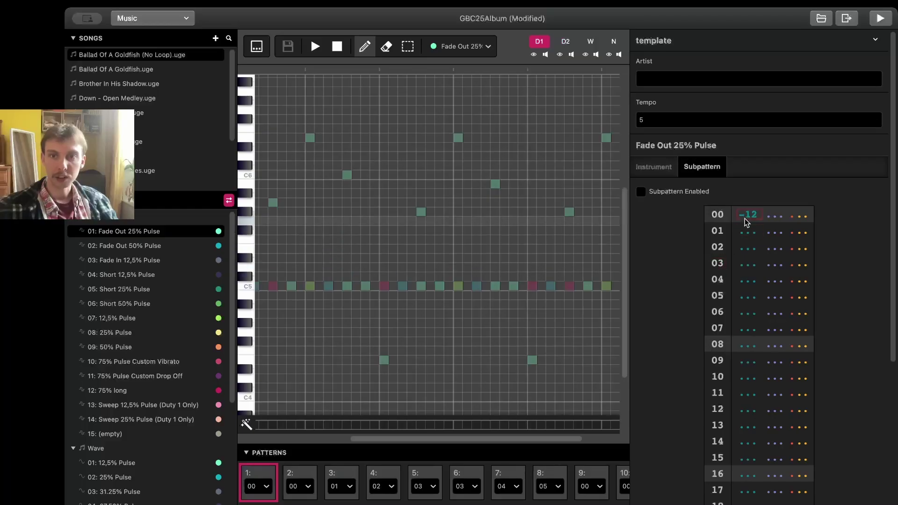
{"action": "left_click", "coordinate": [160, 246]}
{"action": "left_click", "coordinate": [157, 260]}
{"action": "left_click", "coordinate": [155, 275]}
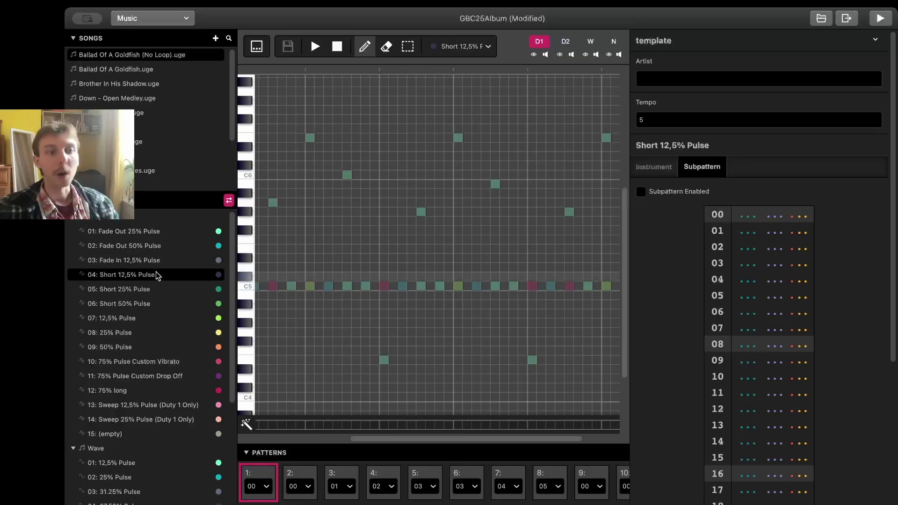
{"action": "left_click", "coordinate": [156, 290]}
{"action": "left_click", "coordinate": [157, 304]}
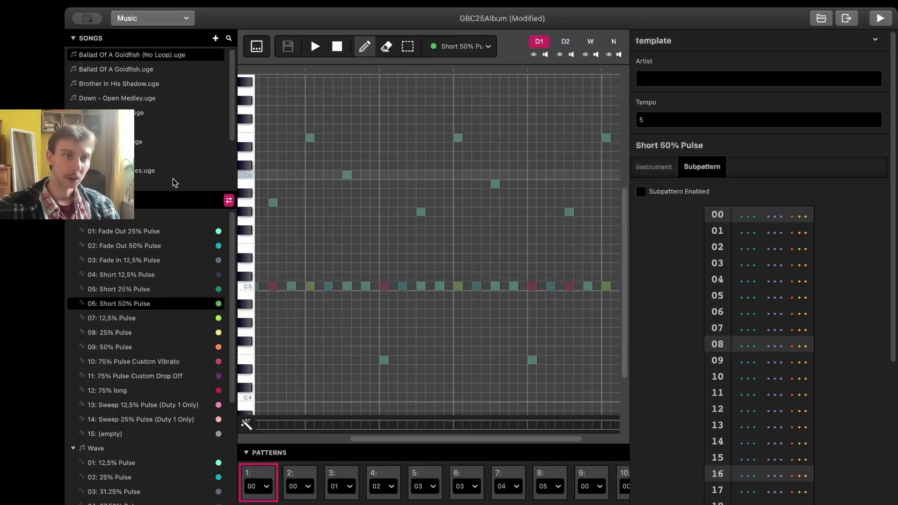
- Open the song Ghost (No Loop).uge and show the Duty 1 notes at the start of its first pattern
{"action": "scroll", "coordinate": [162, 116], "scroll_direction": "down", "scroll_amount": 2}
{"action": "left_click", "coordinate": [159, 110]}
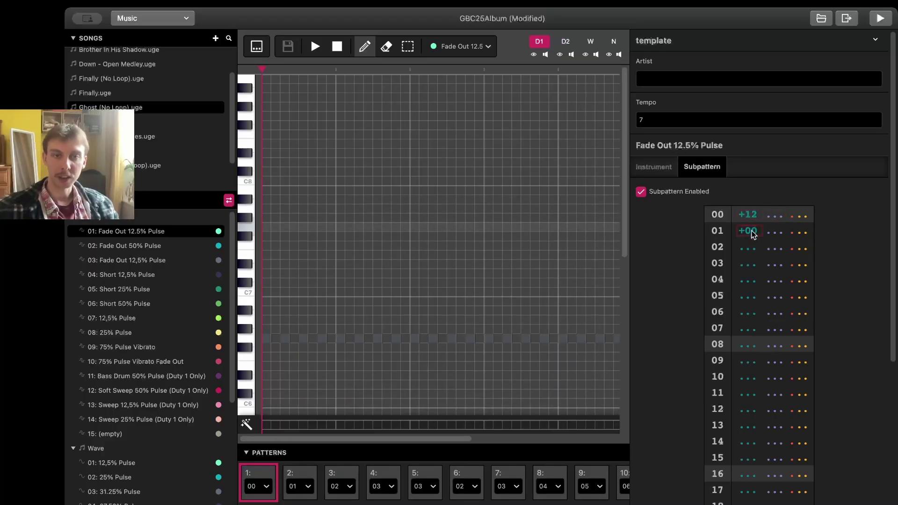
{"action": "scroll", "coordinate": [433, 253], "scroll_direction": "down", "scroll_amount": 5}
{"action": "scroll", "coordinate": [434, 255], "scroll_direction": "down", "scroll_amount": 5}
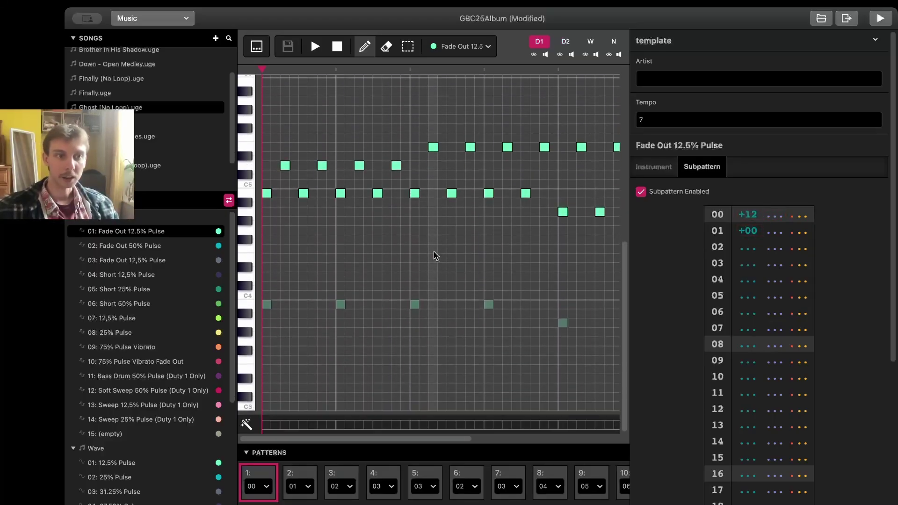
- Play the opening of the Ghost (No Loop) song briefly, pause it, and examine the notes along the first pattern
{"action": "left_click", "coordinate": [313, 51]}
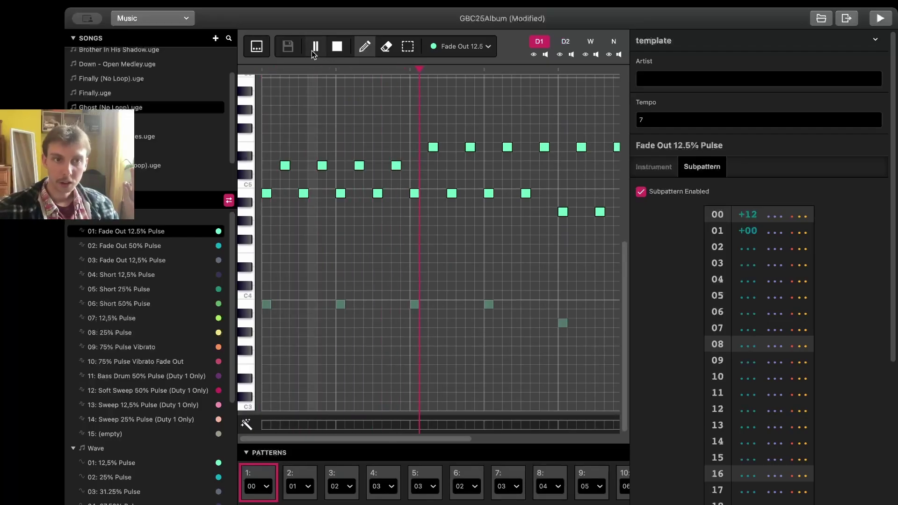
{"action": "left_click", "coordinate": [313, 47]}
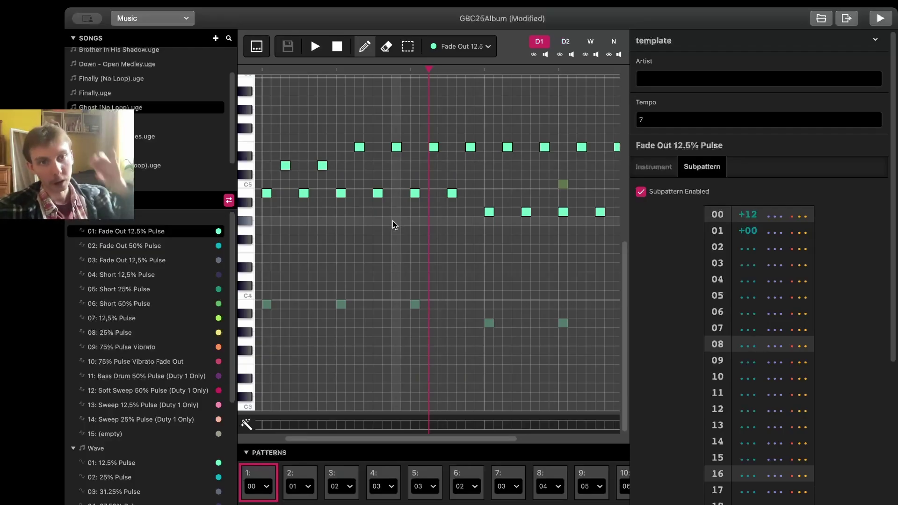
{"action": "scroll", "coordinate": [421, 243], "scroll_direction": "left", "scroll_amount": 3}
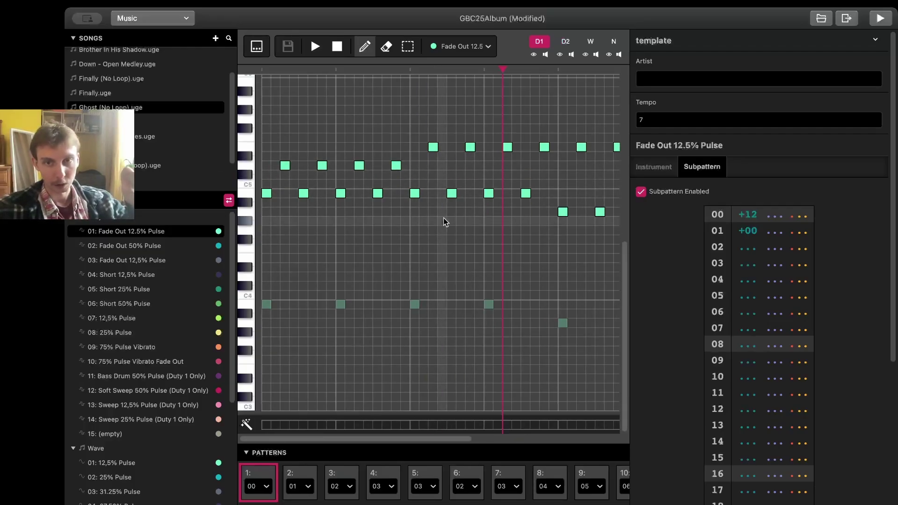
{"action": "scroll", "coordinate": [443, 222], "scroll_direction": "right", "scroll_amount": 1}
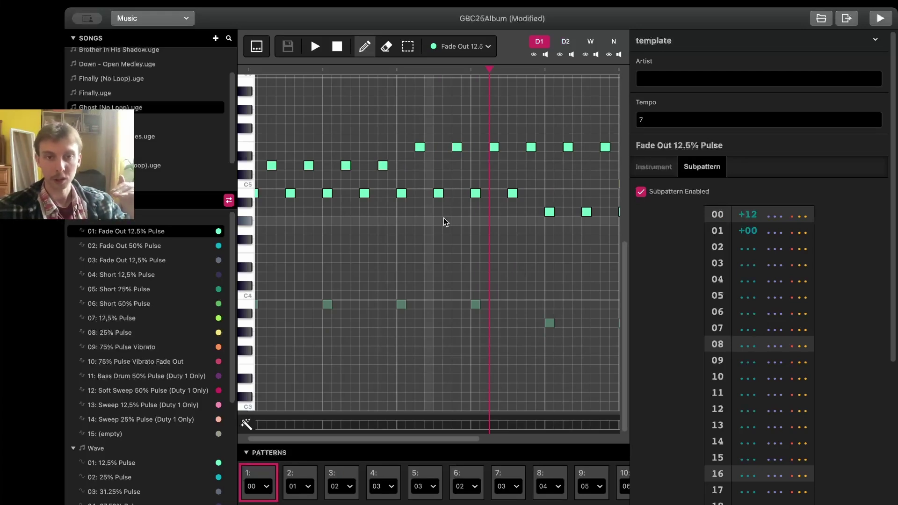
{"action": "scroll", "coordinate": [463, 183], "scroll_direction": "right", "scroll_amount": 4}
{"action": "scroll", "coordinate": [466, 190], "scroll_direction": "left", "scroll_amount": 5}
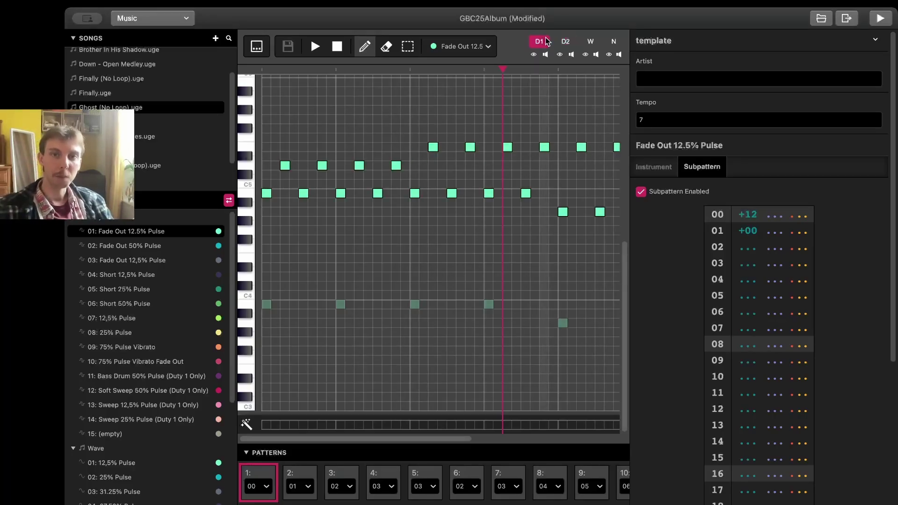
- Make the Wave channel active and inspect the 12,5% Pulse wave instrument's settings, volume choices and subpattern
{"action": "left_click", "coordinate": [592, 42]}
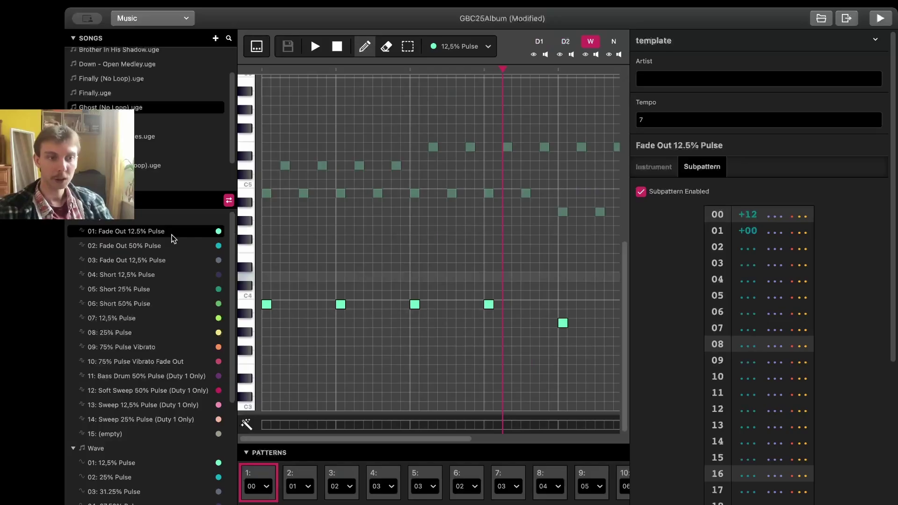
{"action": "left_click", "coordinate": [654, 166]}
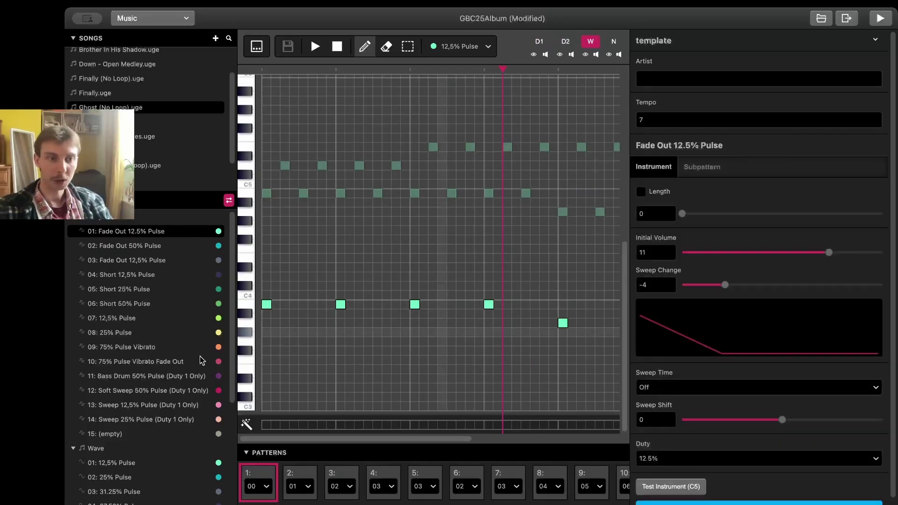
{"action": "left_click", "coordinate": [123, 465]}
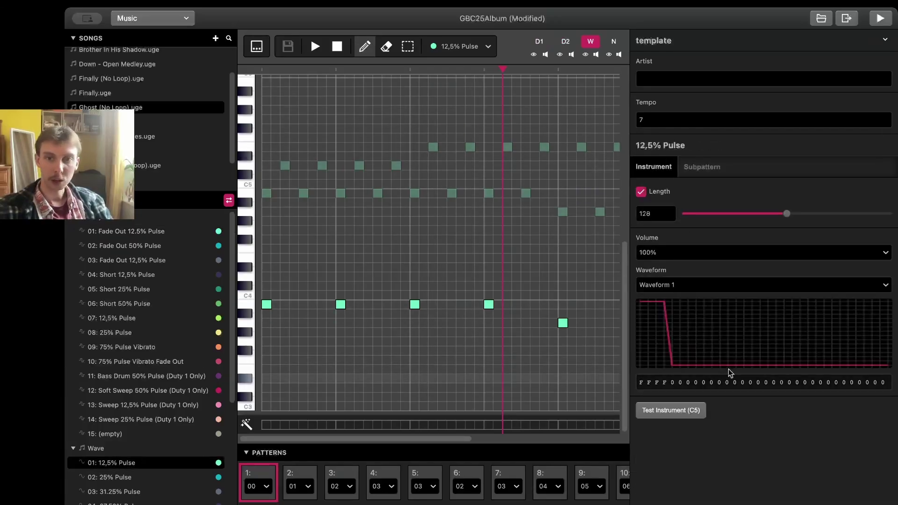
{"action": "left_click", "coordinate": [716, 252]}
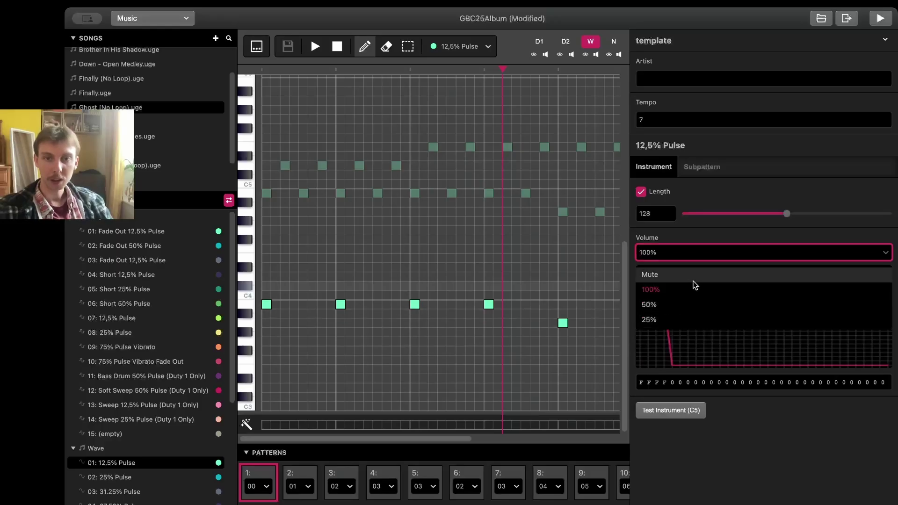
{"action": "left_click", "coordinate": [692, 254]}
{"action": "left_click", "coordinate": [701, 166]}
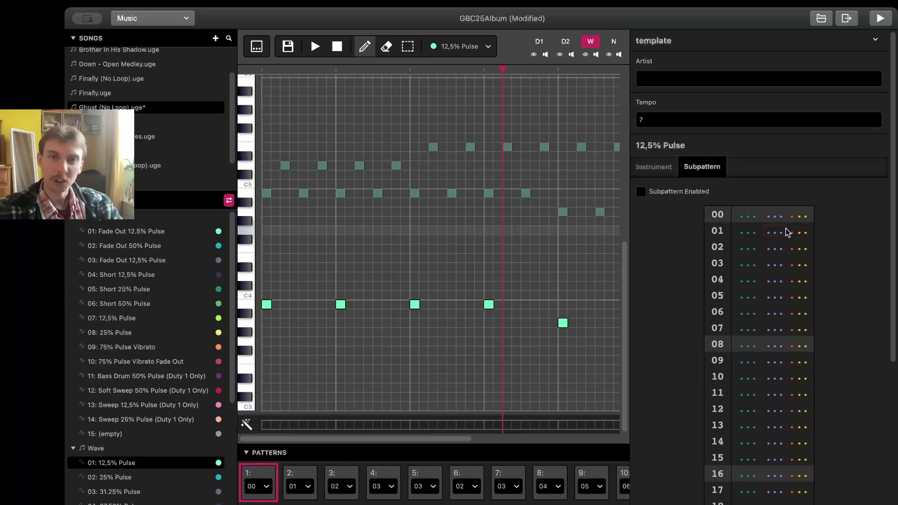
- View the 50% Pulse (Volume 3) wave instrument, and return to the Duty 1 channel
{"action": "left_click", "coordinate": [563, 322]}
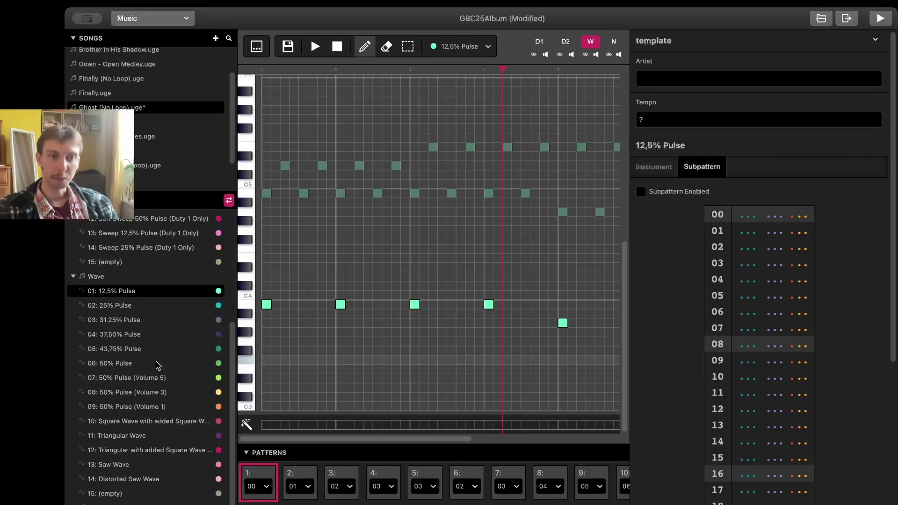
{"action": "left_click", "coordinate": [161, 391]}
{"action": "scroll", "coordinate": [154, 342], "scroll_direction": "up", "scroll_amount": 5}
{"action": "left_click", "coordinate": [539, 41]}
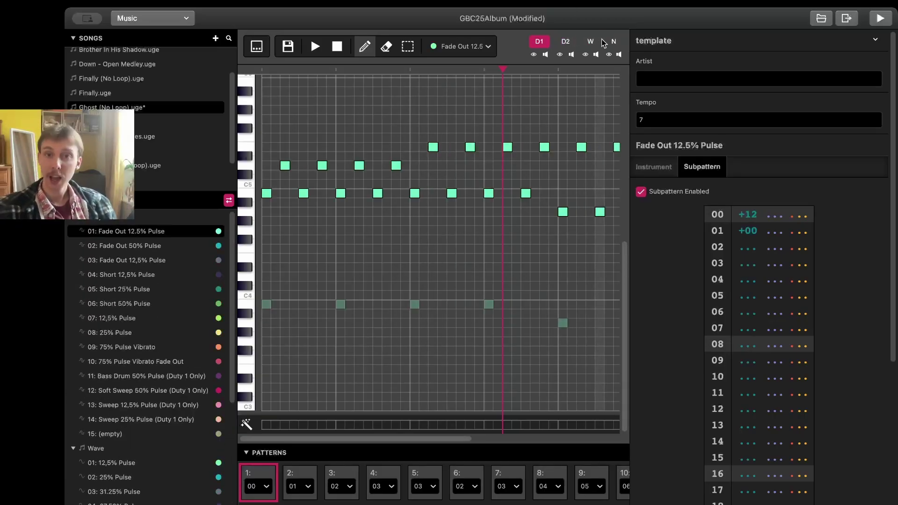
- Make the Noise channel active and view the subpatterns of the Snare Drum, Bass Drum 2 and Closed Hi-Hat instruments
{"action": "left_click", "coordinate": [613, 41]}
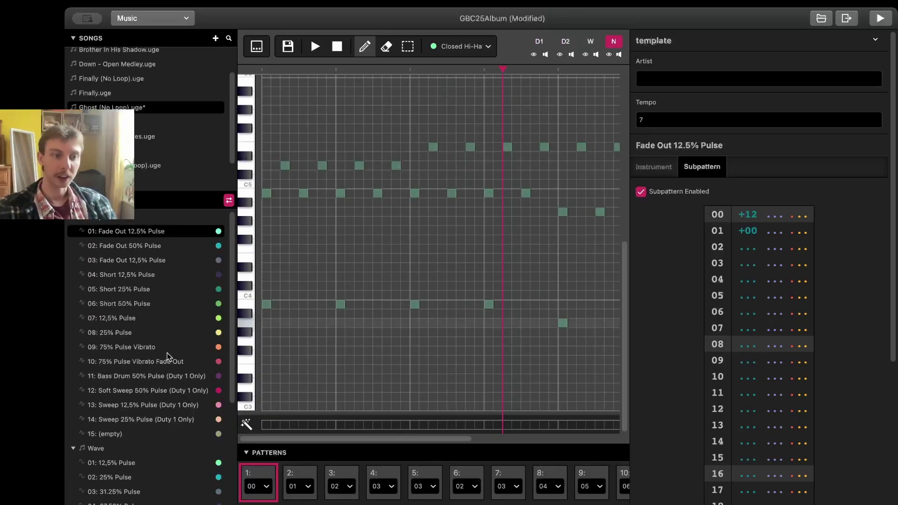
{"action": "scroll", "coordinate": [167, 356], "scroll_direction": "down", "scroll_amount": 5}
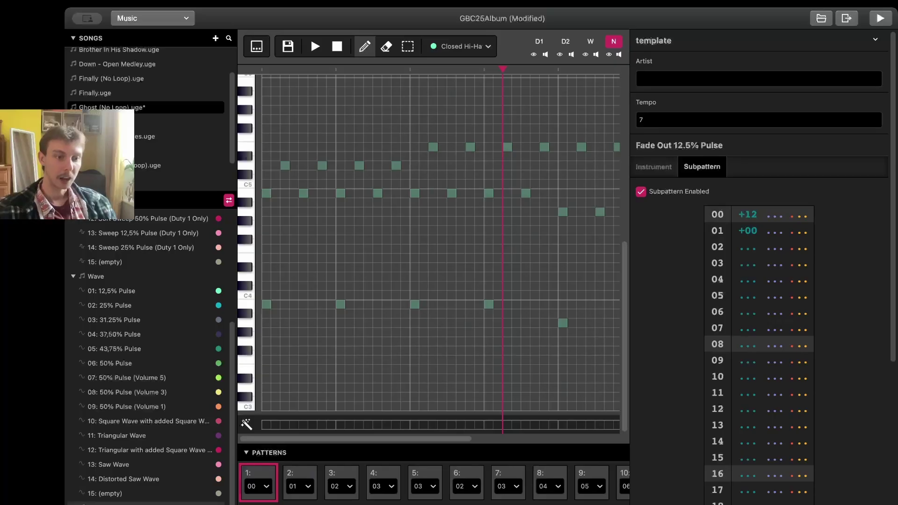
{"action": "scroll", "coordinate": [187, 304], "scroll_direction": "down", "scroll_amount": 5}
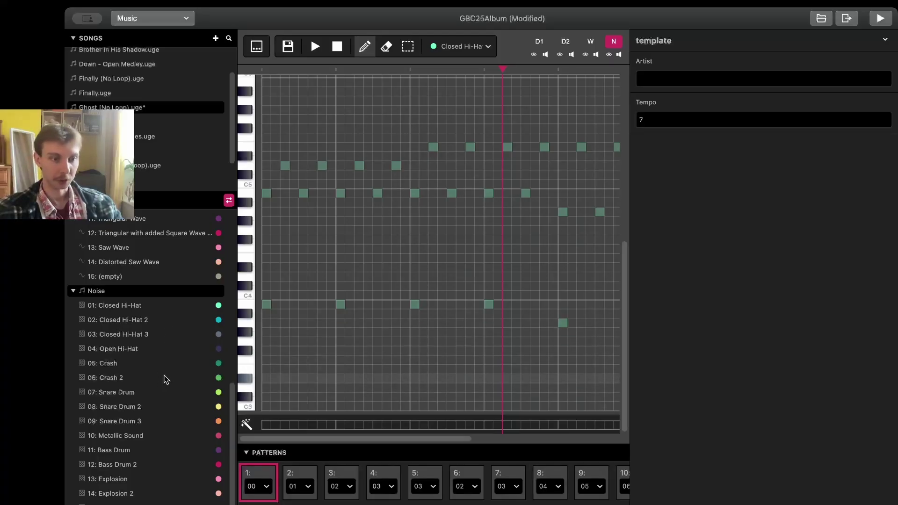
{"action": "left_click", "coordinate": [164, 391]}
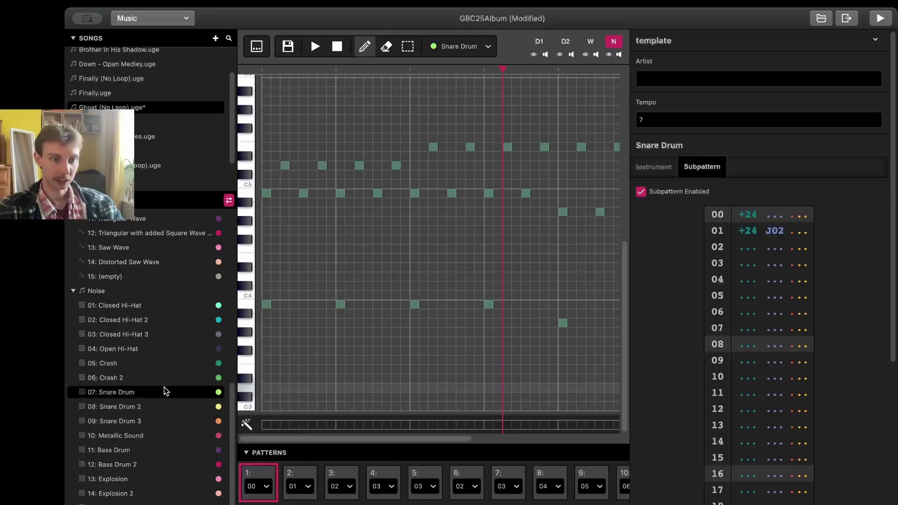
{"action": "left_click", "coordinate": [172, 464]}
{"action": "left_click", "coordinate": [149, 306]}
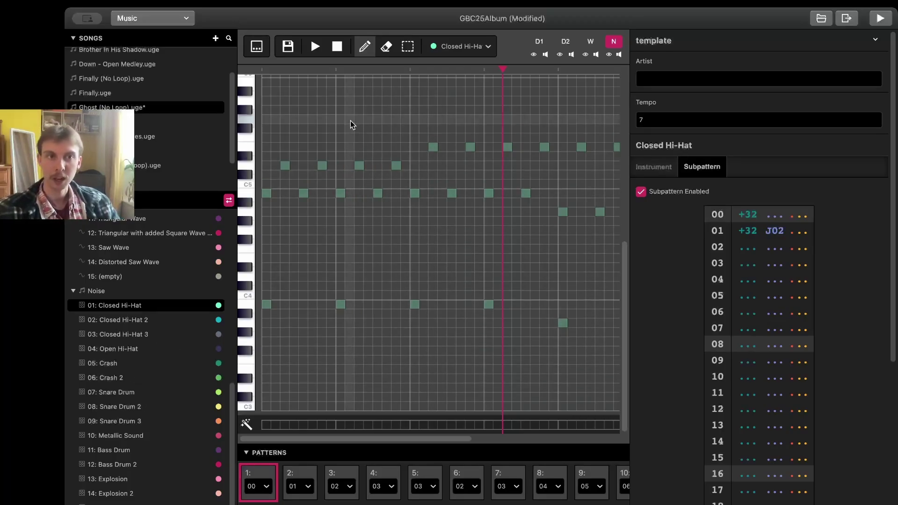
- Show the song briefly in the tracker view, return to the piano roll, and look at the Duty 2 and Duty 1 channels
{"action": "left_click", "coordinate": [257, 46]}
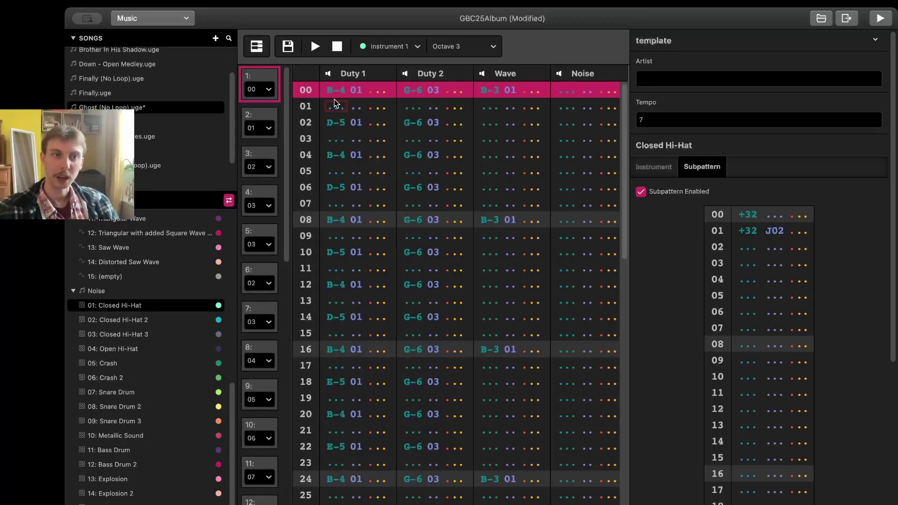
{"action": "left_click", "coordinate": [257, 46]}
{"action": "scroll", "coordinate": [367, 206], "scroll_direction": "down", "scroll_amount": 3}
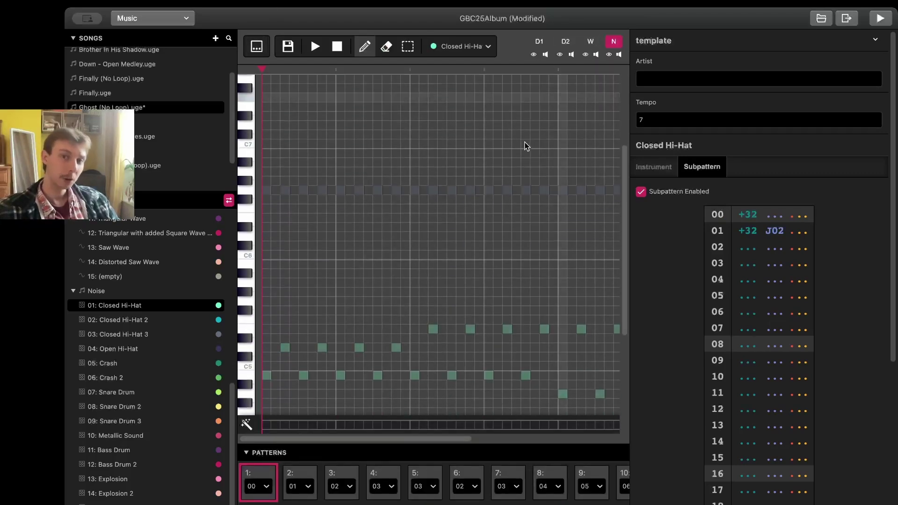
{"action": "scroll", "coordinate": [525, 144], "scroll_direction": "down", "scroll_amount": 3}
{"action": "left_click", "coordinate": [565, 42]}
{"action": "left_click", "coordinate": [540, 42]}
{"action": "scroll", "coordinate": [486, 232], "scroll_direction": "right", "scroll_amount": 5}
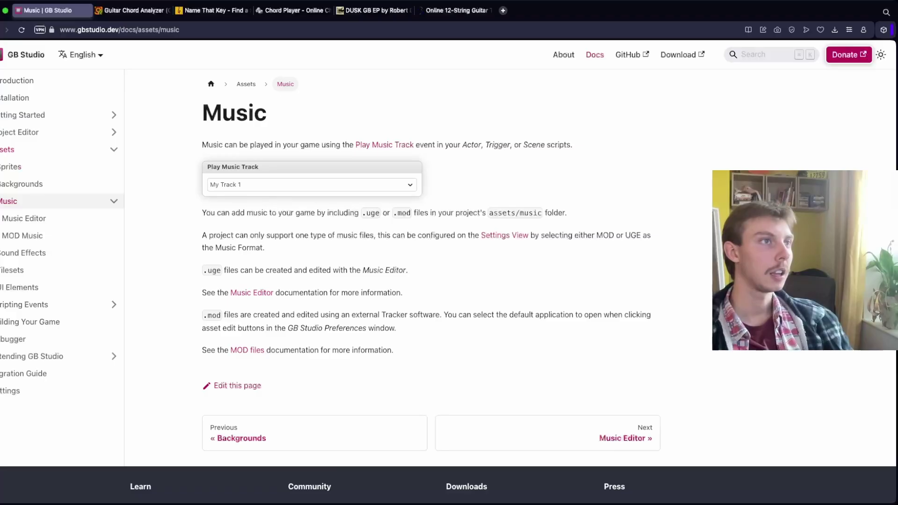
- Open the Music Editor documentation page from the Music page and read the song structure and Piano Roll sections
{"action": "scroll", "coordinate": [448, 280], "scroll_direction": "down", "scroll_amount": 3}
{"action": "scroll", "coordinate": [448, 280], "scroll_direction": "up", "scroll_amount": 3}
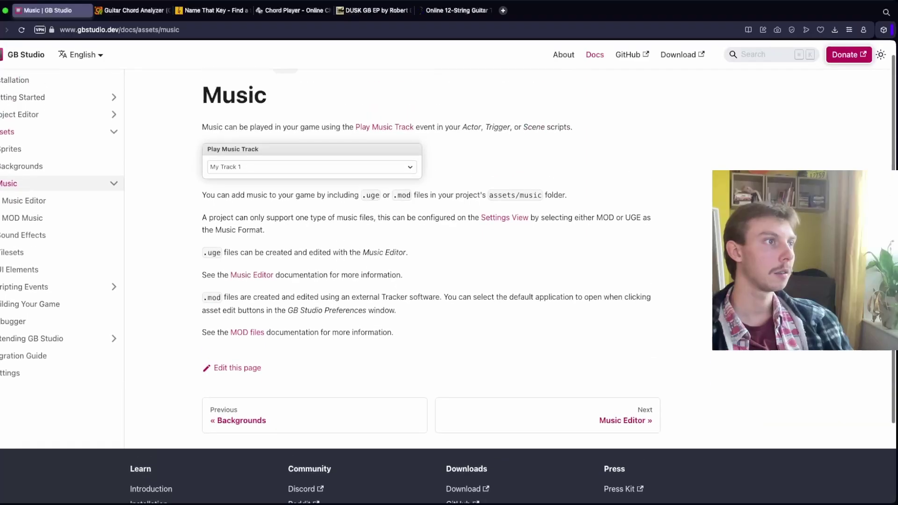
{"action": "scroll", "coordinate": [448, 281], "scroll_direction": "up", "scroll_amount": 1}
{"action": "left_click", "coordinate": [24, 218]}
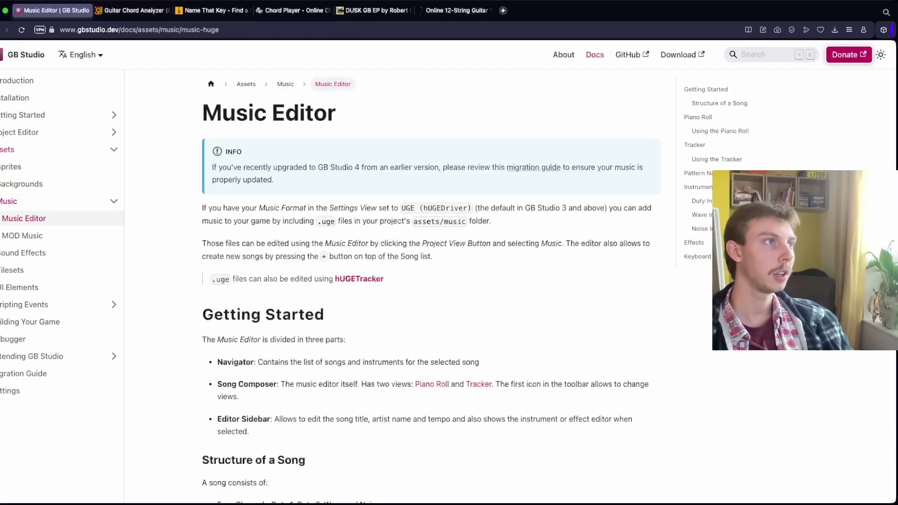
{"action": "scroll", "coordinate": [449, 281], "scroll_direction": "down", "scroll_amount": 8}
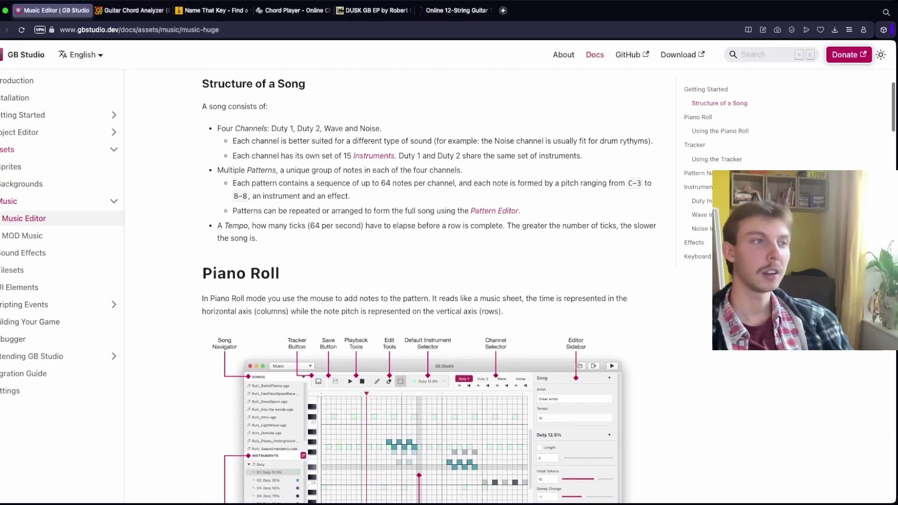
{"action": "scroll", "coordinate": [448, 281], "scroll_direction": "down", "scroll_amount": 4}
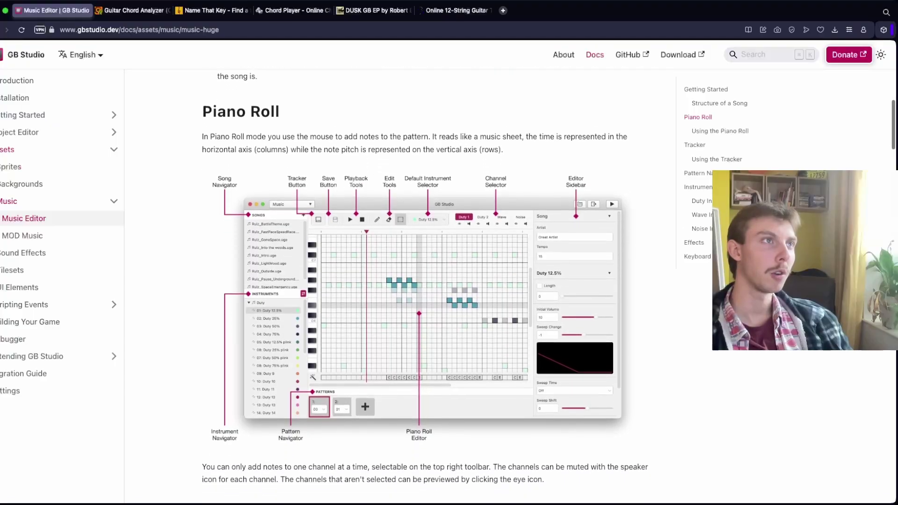
{"action": "scroll", "coordinate": [448, 281], "scroll_direction": "down", "scroll_amount": 6}
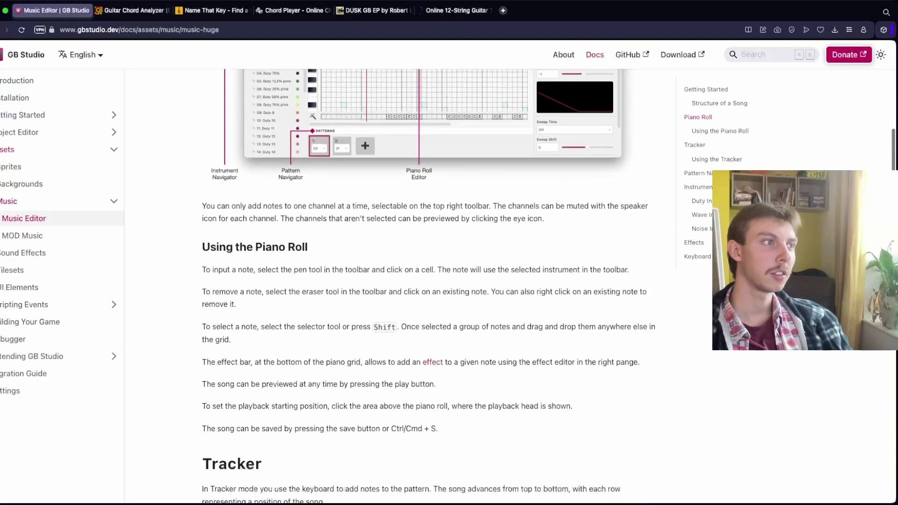
- Read through the Tracker, Duty, Wave and Noise Instruments, and Effects sections, and return to the tracker overview picture
{"action": "scroll", "coordinate": [448, 281], "scroll_direction": "down", "scroll_amount": 12}
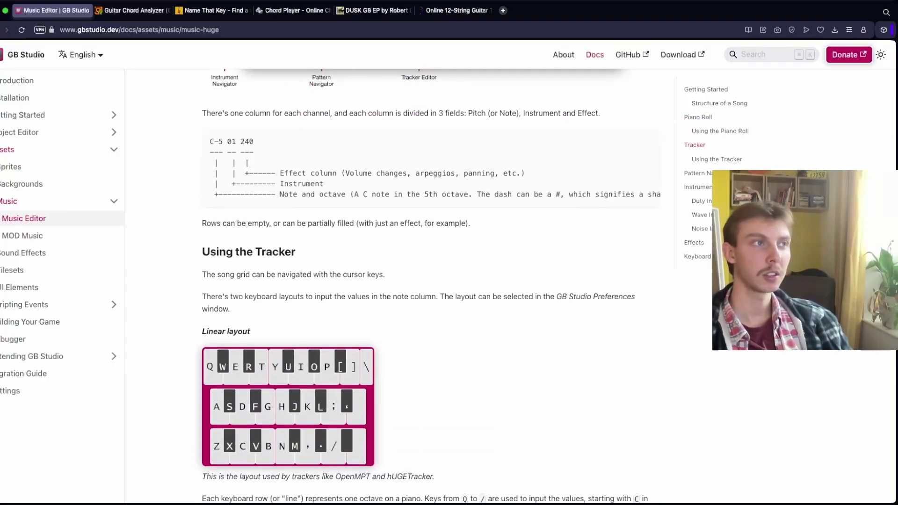
{"action": "scroll", "coordinate": [448, 280], "scroll_direction": "down", "scroll_amount": 10}
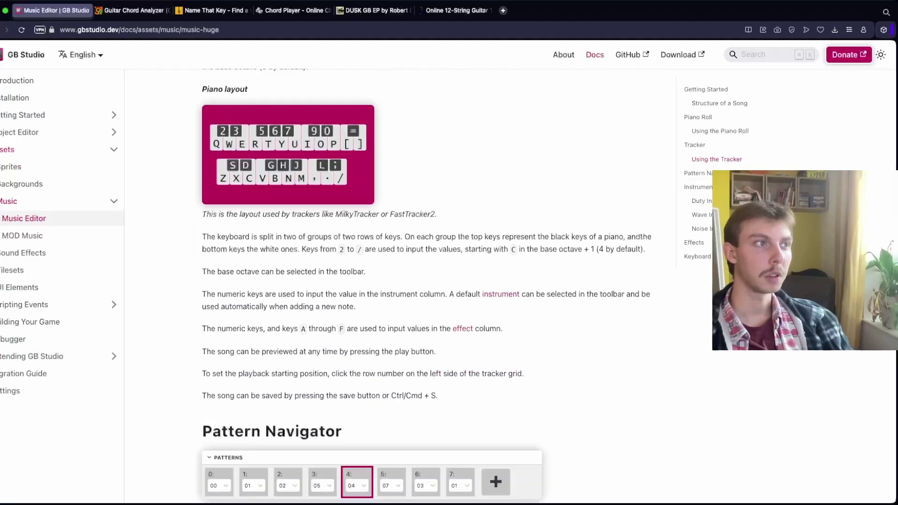
{"action": "scroll", "coordinate": [448, 280], "scroll_direction": "down", "scroll_amount": 13}
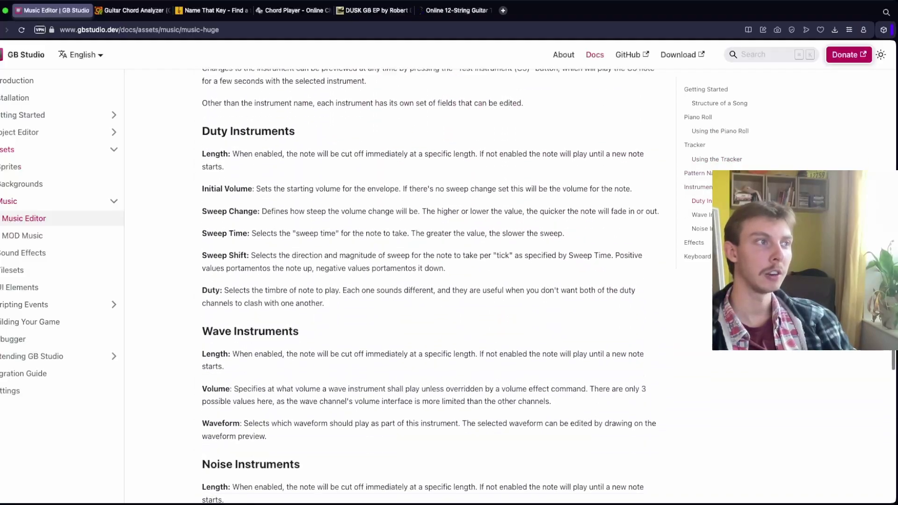
{"action": "scroll", "coordinate": [448, 281], "scroll_direction": "down", "scroll_amount": 12}
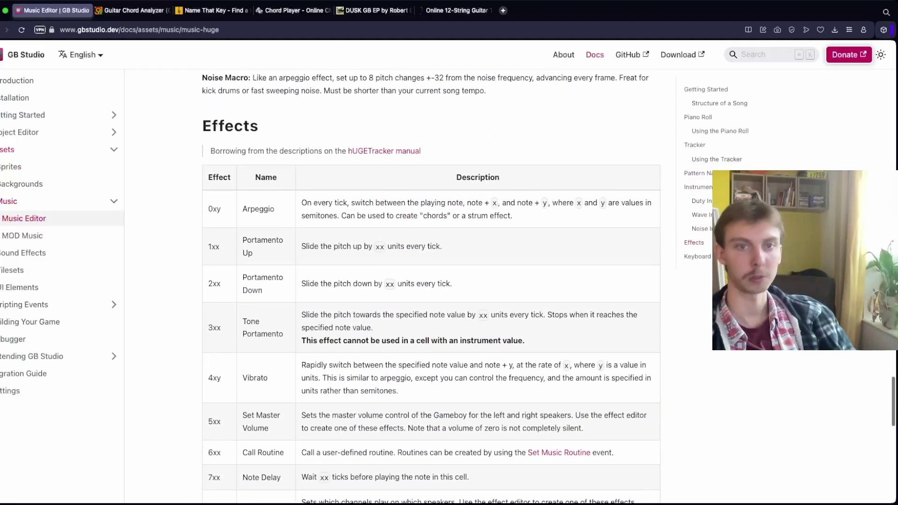
{"action": "scroll", "coordinate": [448, 280], "scroll_direction": "up", "scroll_amount": 20}
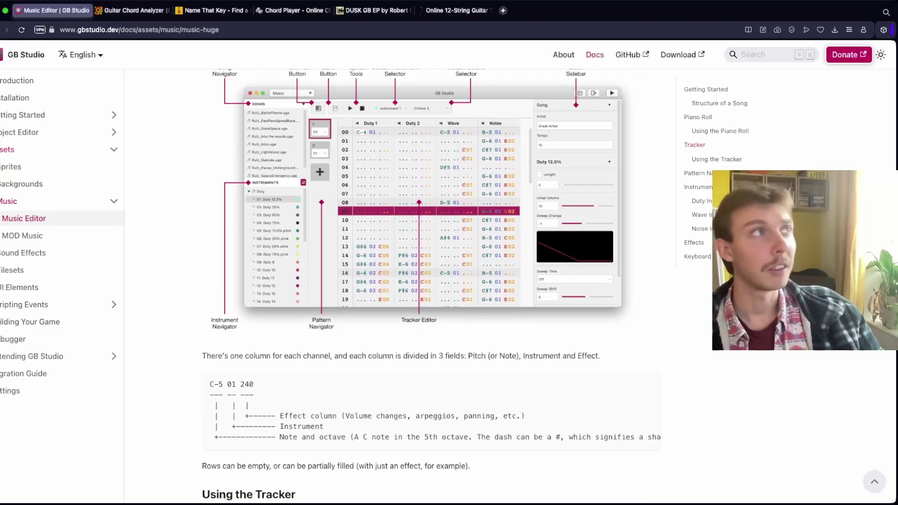
- Show the Guitar Chord Analyzer page, and look at the tuner on the Online 12-String Guitar Tuning page
{"action": "key", "text": "ctrl+Tab"}
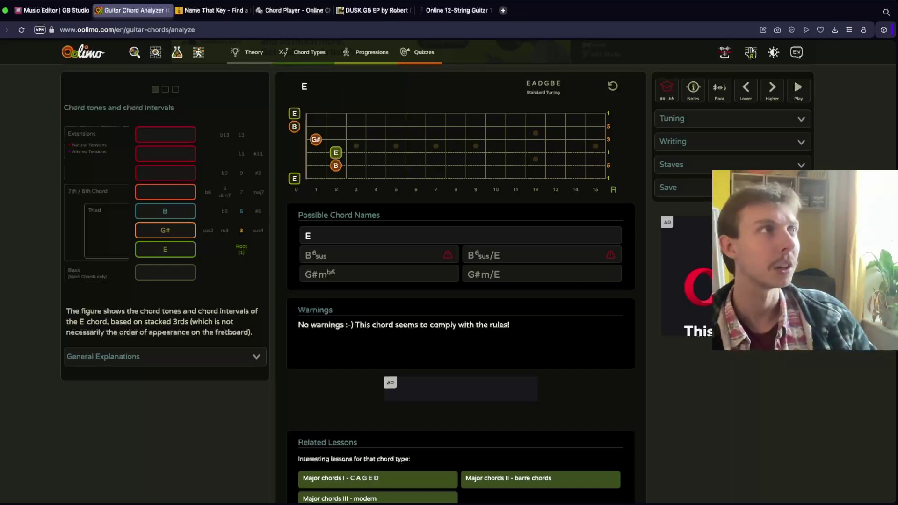
{"action": "key", "text": "ctrl+Tab"}
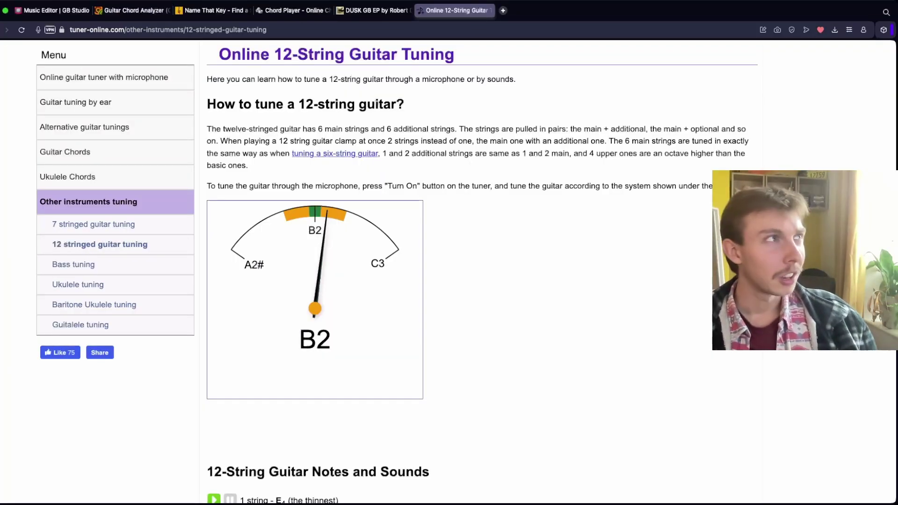
{"action": "scroll", "coordinate": [449, 271], "scroll_direction": "up", "scroll_amount": 3}
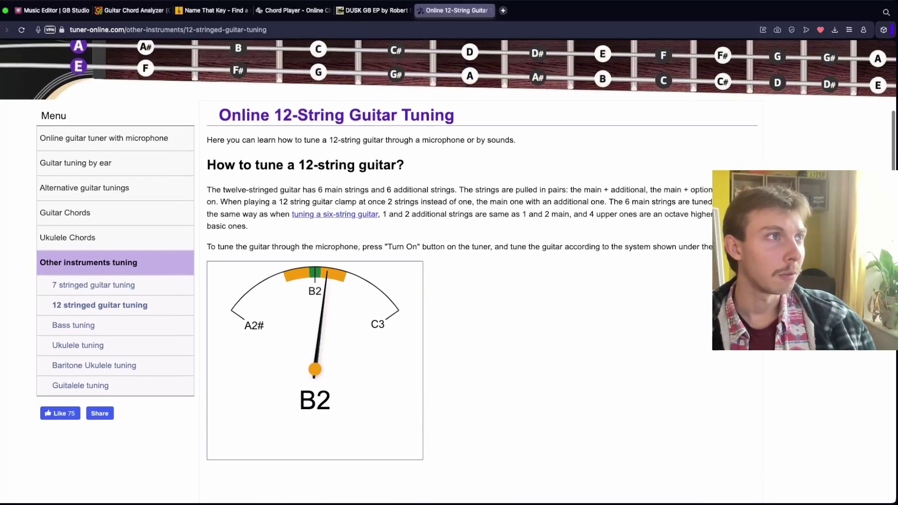
{"action": "scroll", "coordinate": [449, 271], "scroll_direction": "down", "scroll_amount": 4}
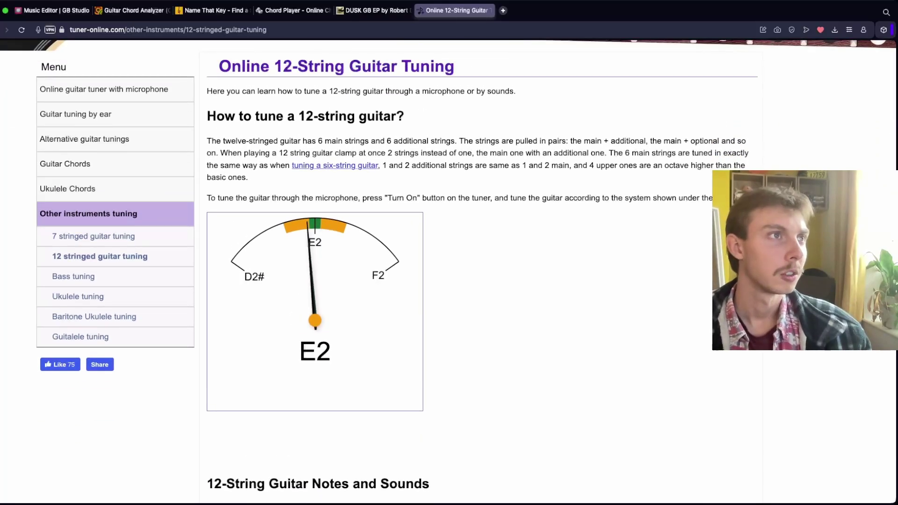
{"action": "scroll", "coordinate": [449, 269], "scroll_direction": "down", "scroll_amount": 1}
{"action": "scroll", "coordinate": [449, 269], "scroll_direction": "up", "scroll_amount": 1}
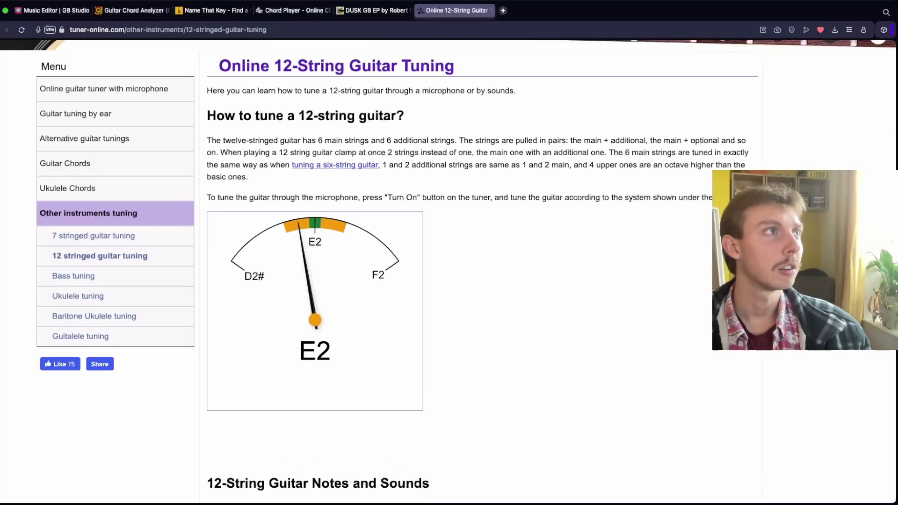
- Show the Name That Key page, and view the scale choices in the OneMotion Chord Player without changing the scale
{"action": "left_click", "coordinate": [216, 10]}
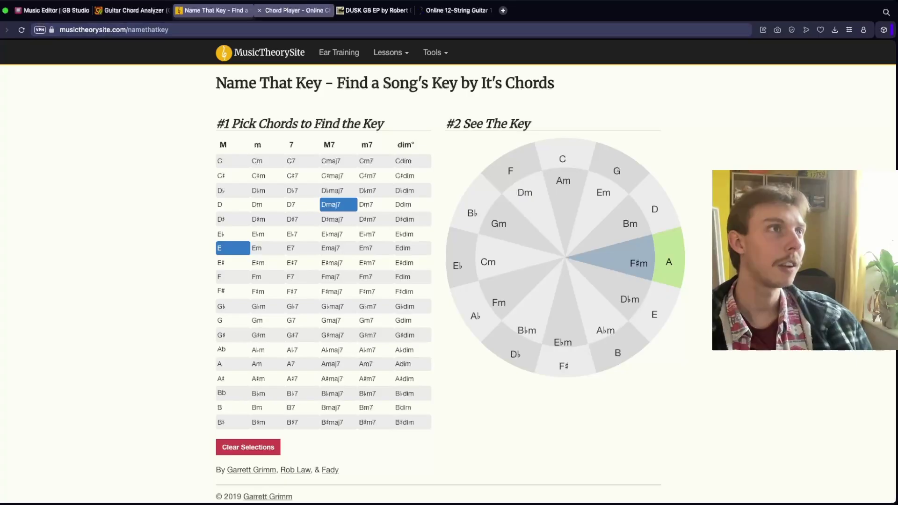
{"action": "left_click", "coordinate": [292, 10]}
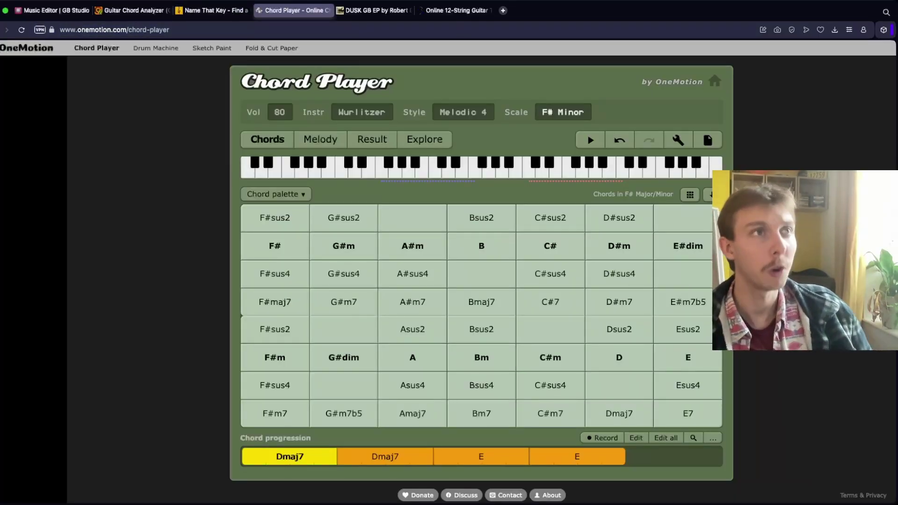
{"action": "left_click", "coordinate": [563, 112]}
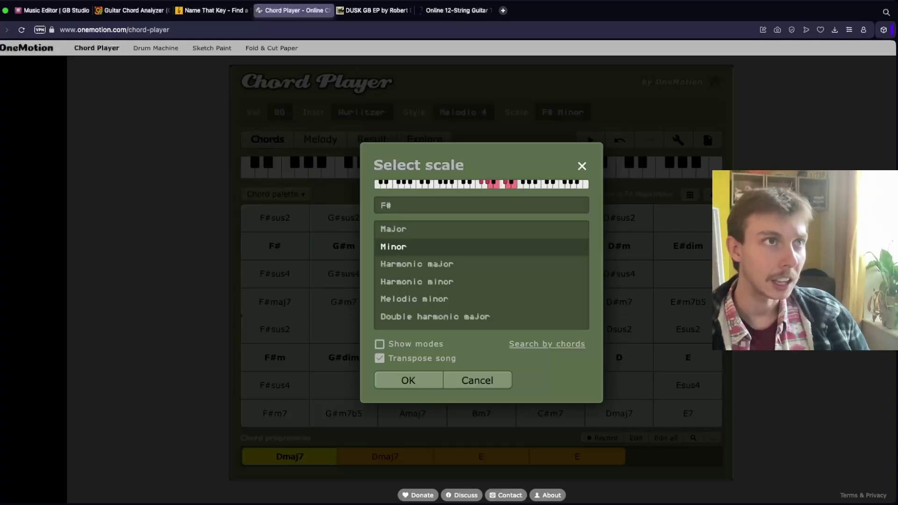
{"action": "key", "text": "Escape"}
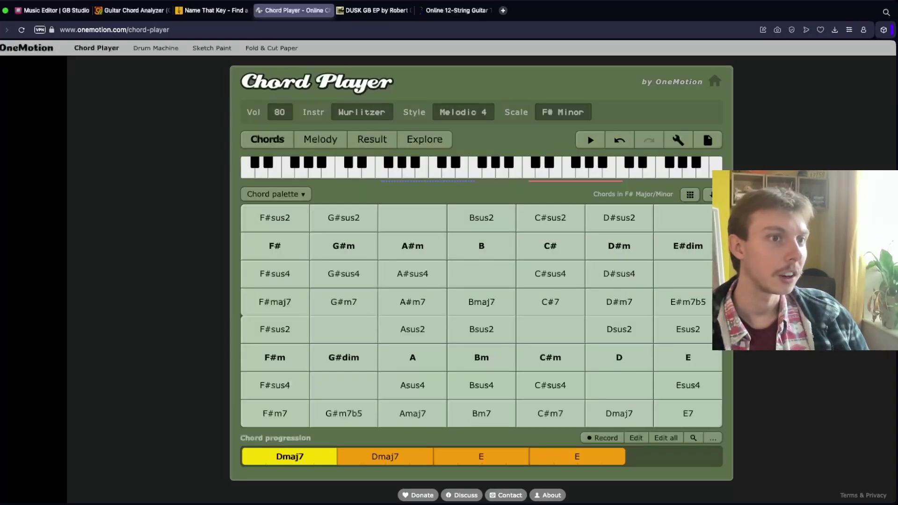